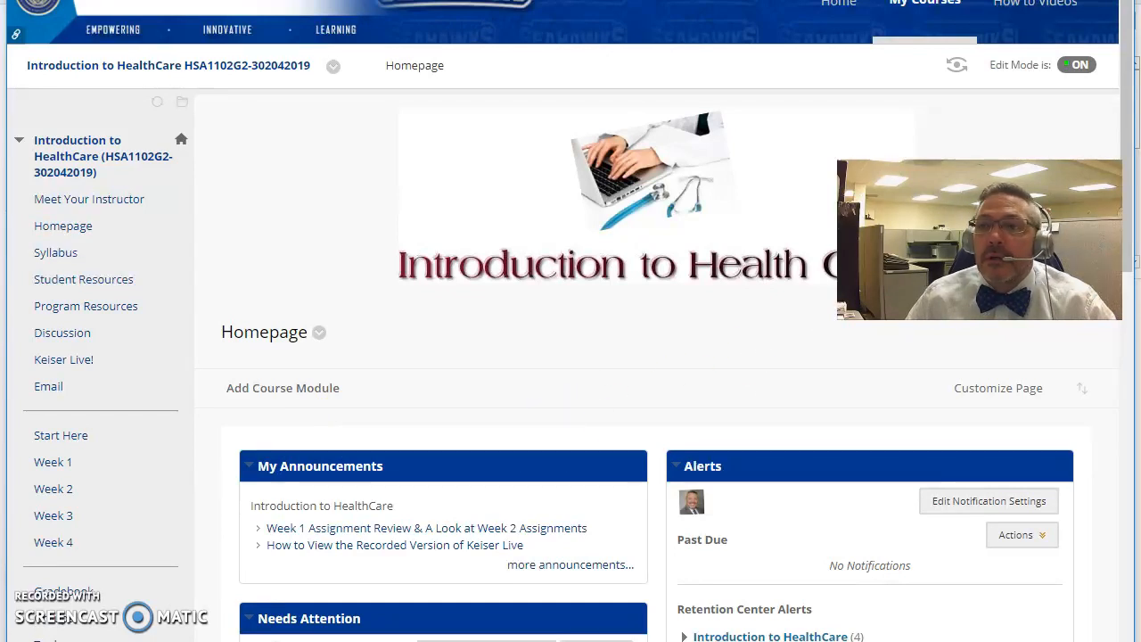
Drag the Word window with the 87-word draft reply to Jane over the Blackboard course page.
drag(1140, 1, 587, 15)
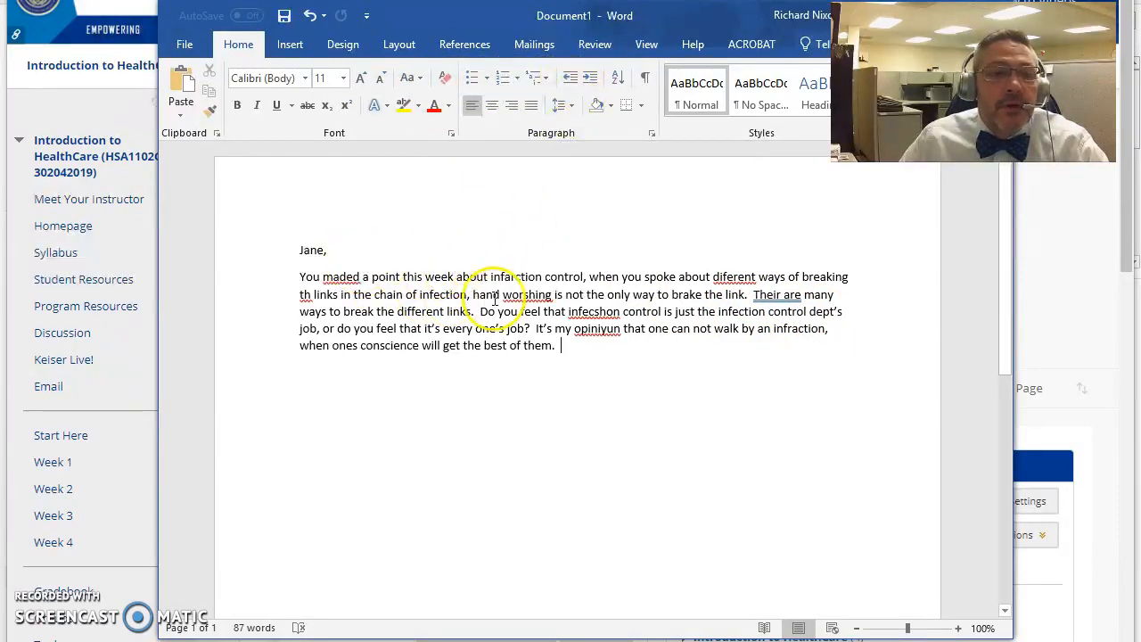
Run Spelling & Grammar on the draft from the Review ribbon.
click(602, 50)
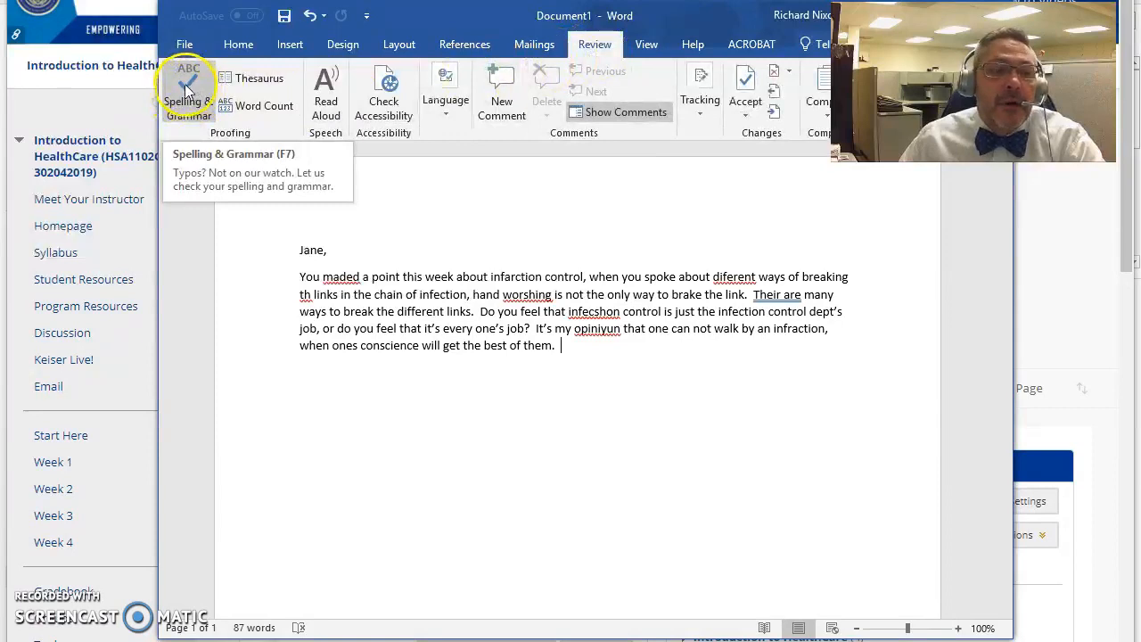
click(182, 84)
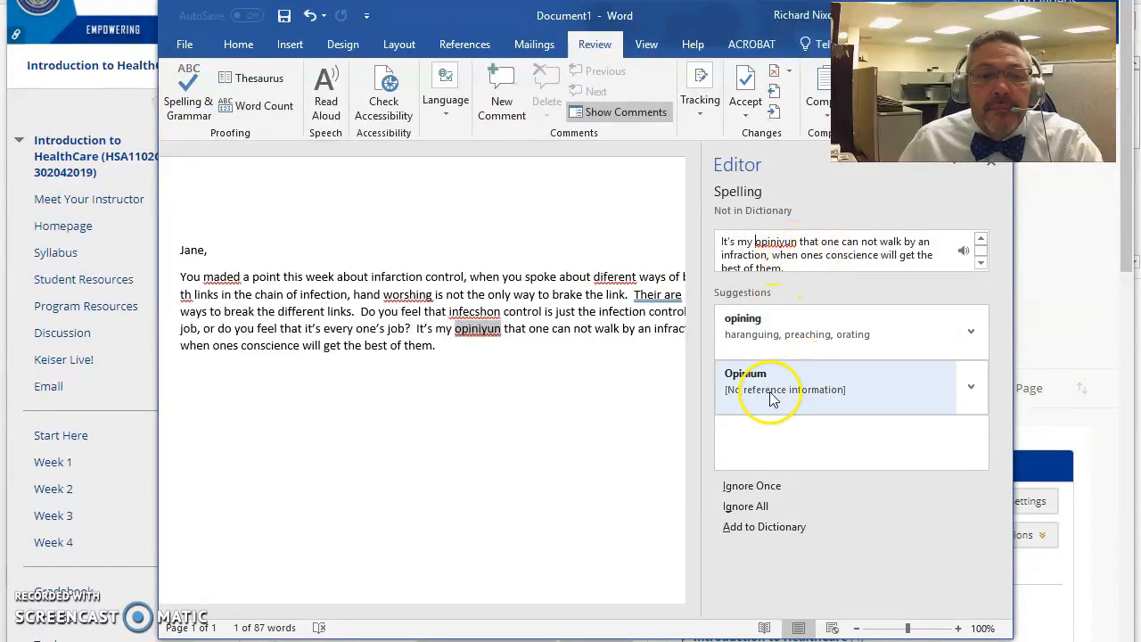
Correct 'opiniyun' to 'opinion' by hand and accept 'cannot' for 'can not'.
click(500, 360)
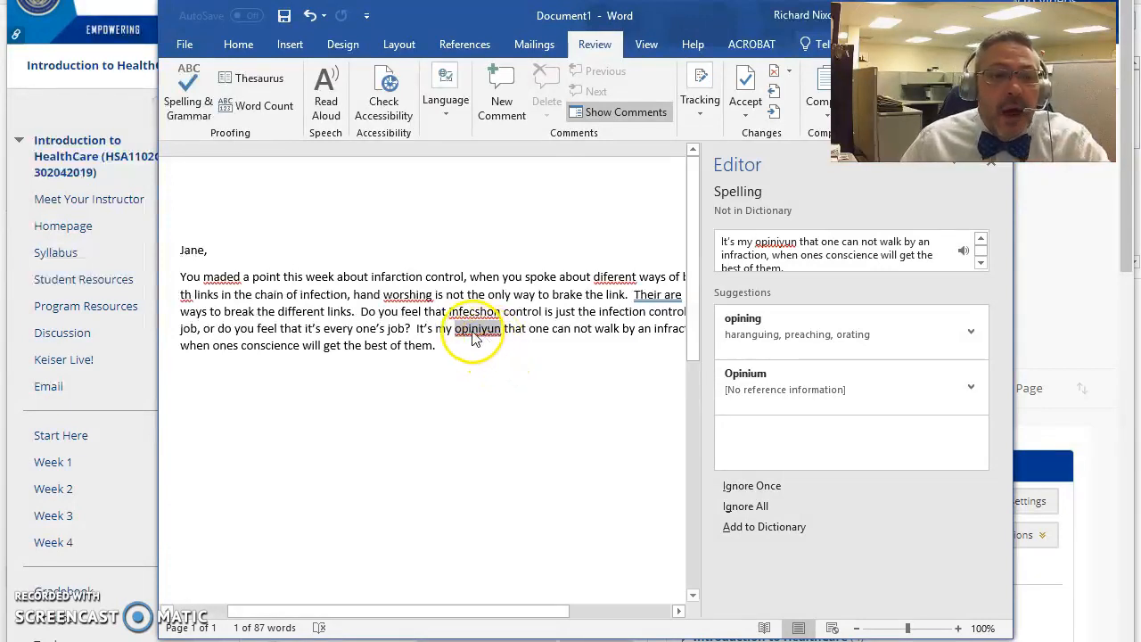
click(482, 329)
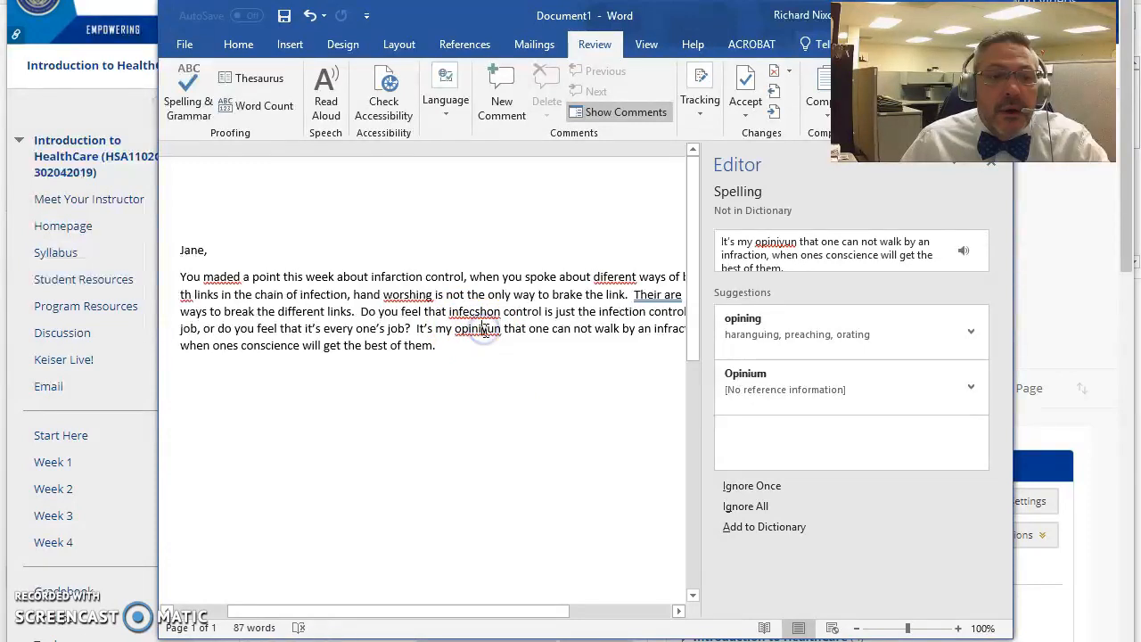
text(on)
key(Delete)
key(Delete)
key(Delete)
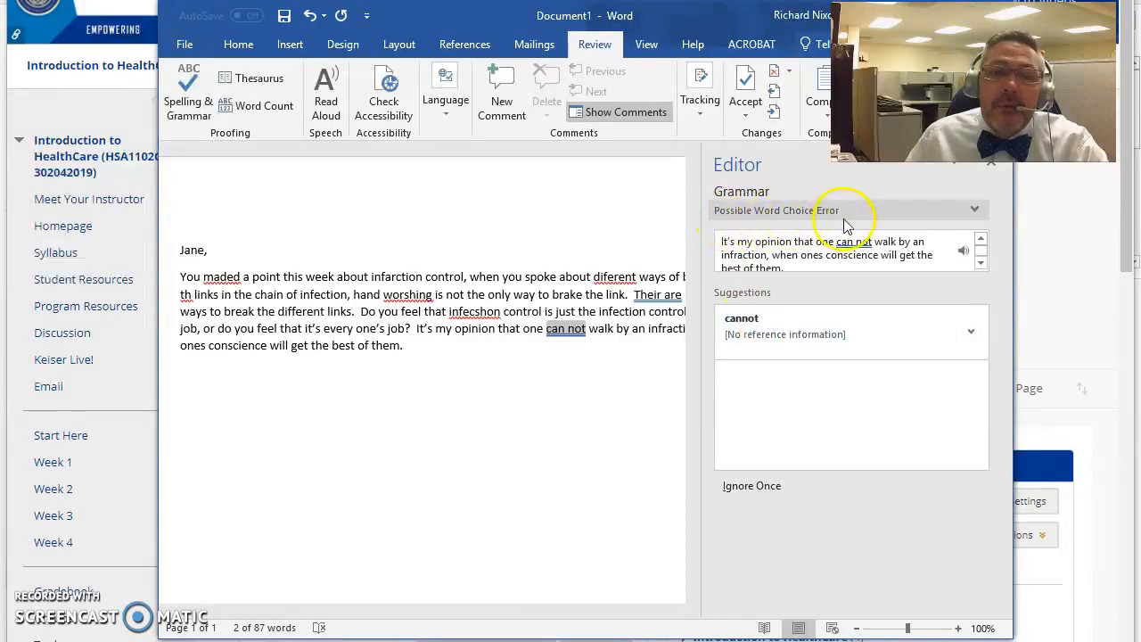
click(742, 323)
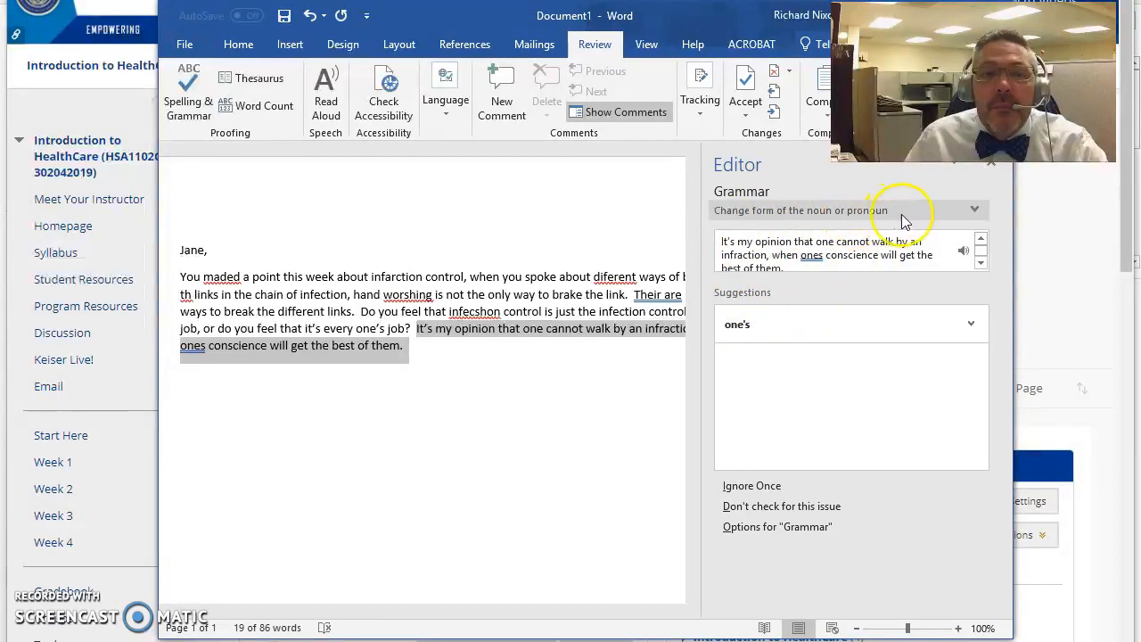
Accept the Editor suggestions 'one's', 'made', 'different' and 'the' for the flagged words.
click(746, 324)
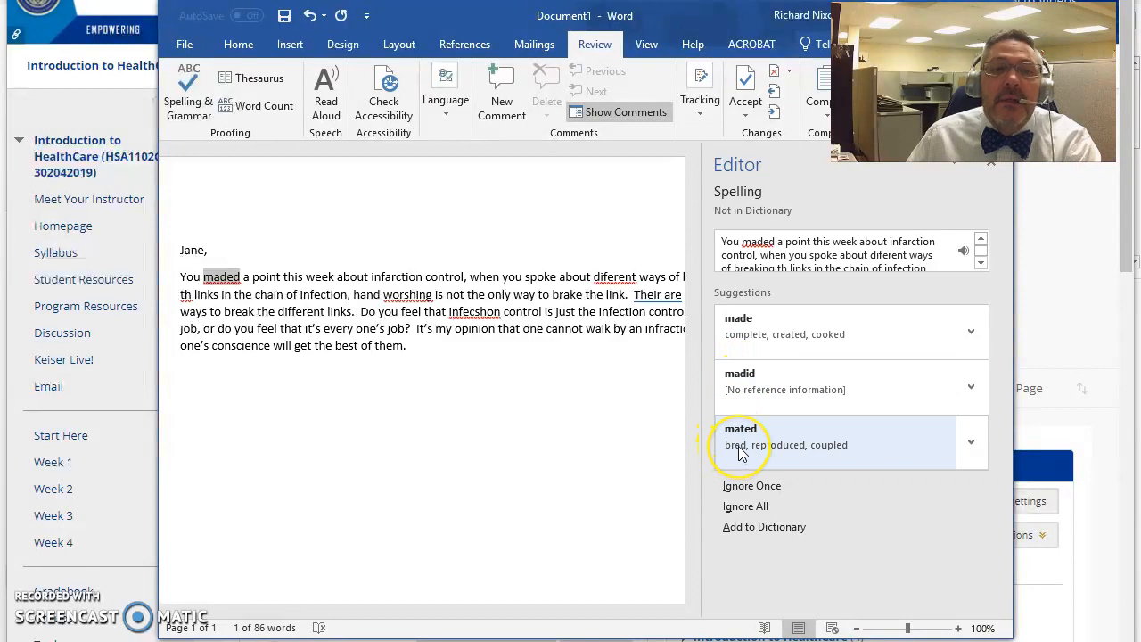
click(747, 328)
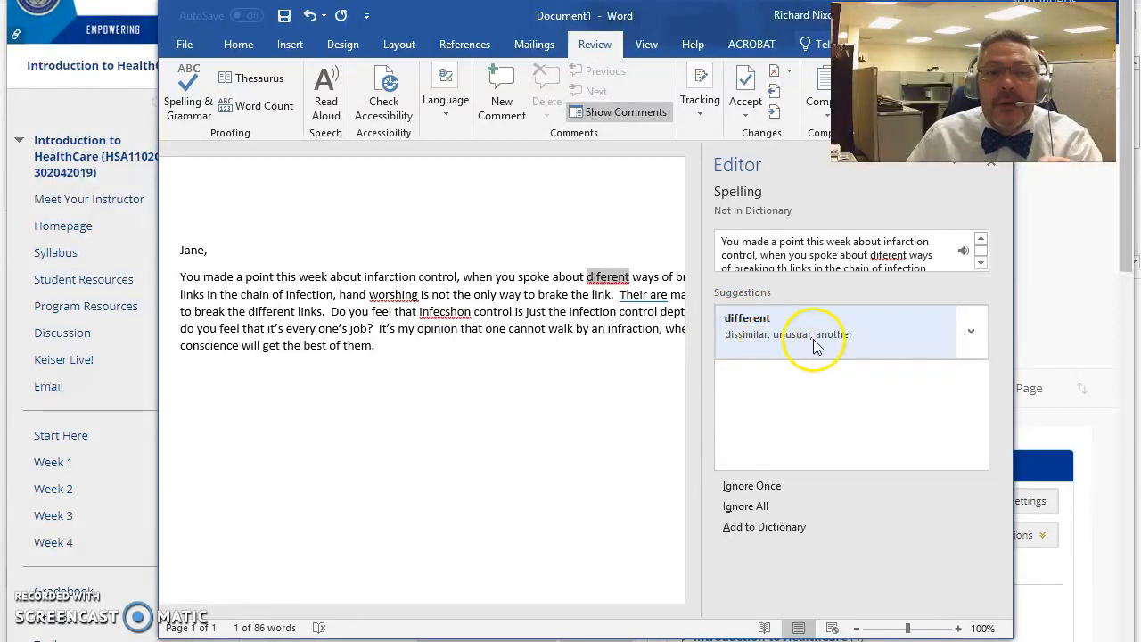
click(777, 331)
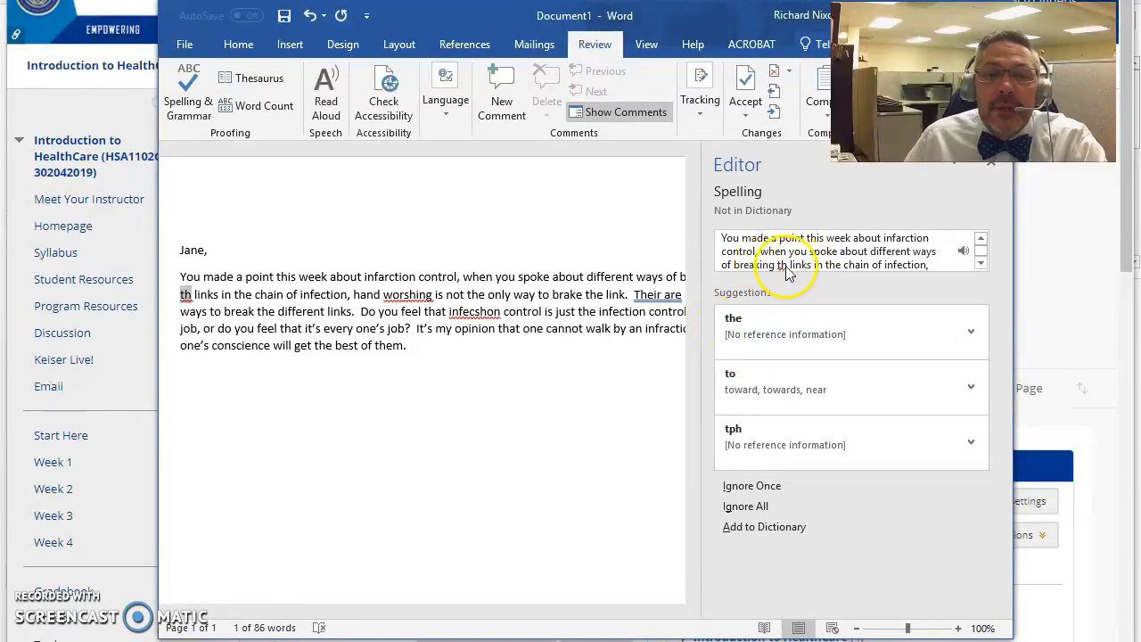
click(755, 332)
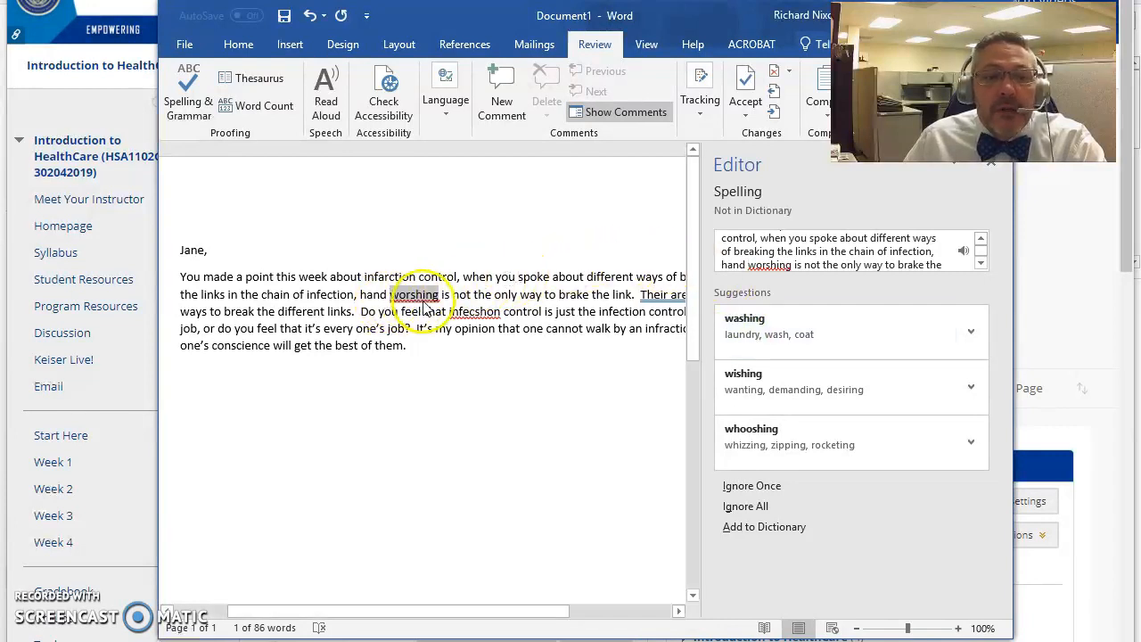
Accept 'washing', 'There are' and 'infection' to finish the spelling and grammar check.
click(745, 330)
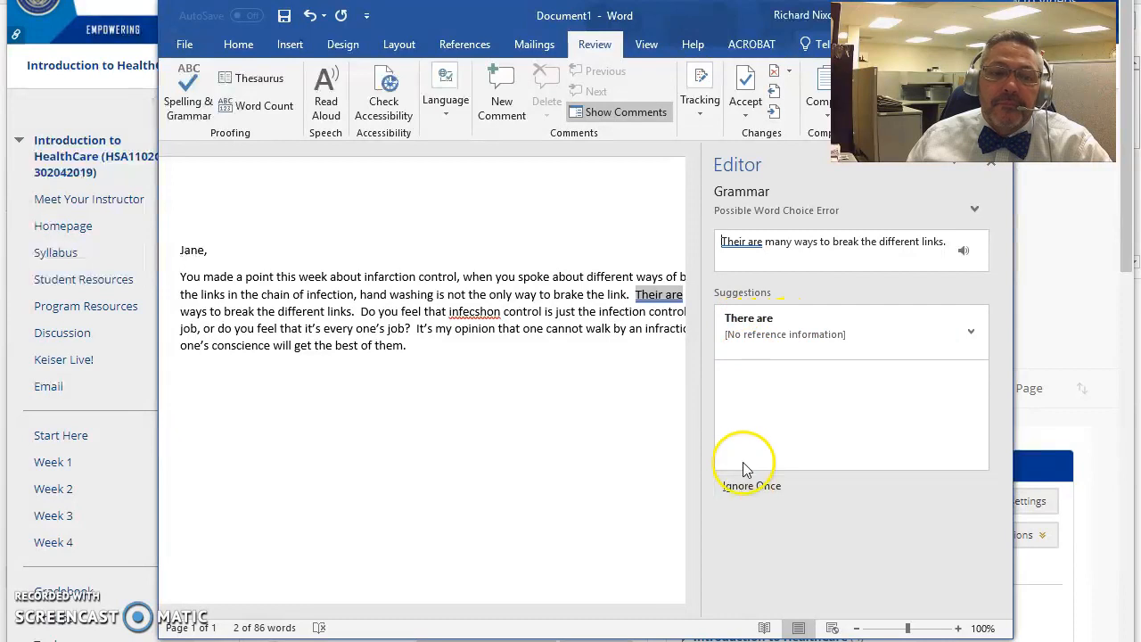
click(745, 330)
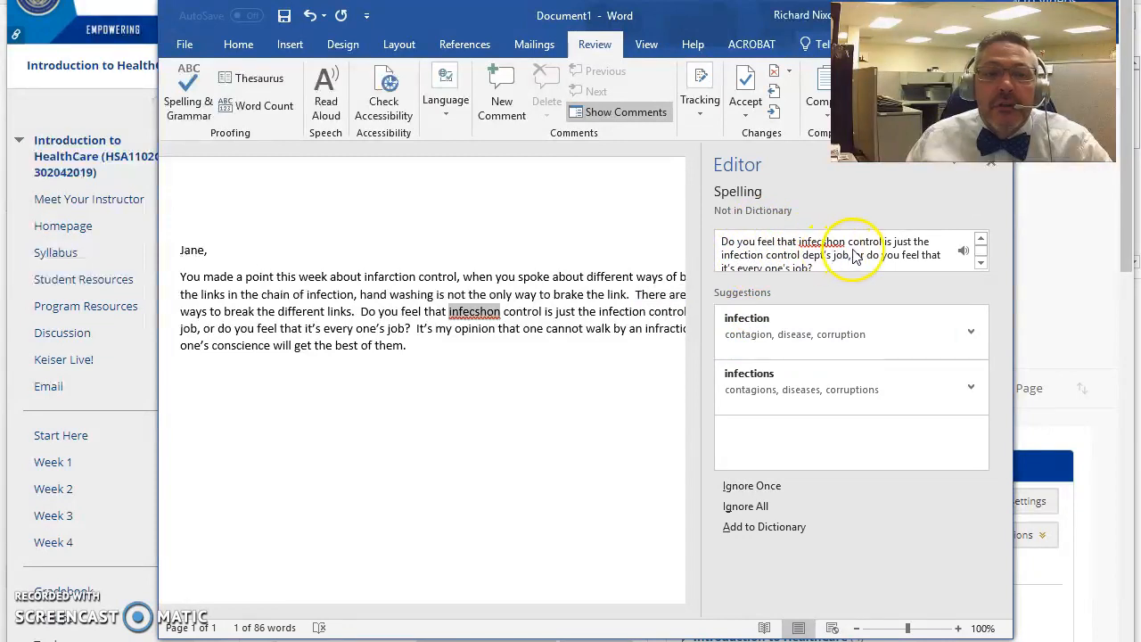
click(762, 345)
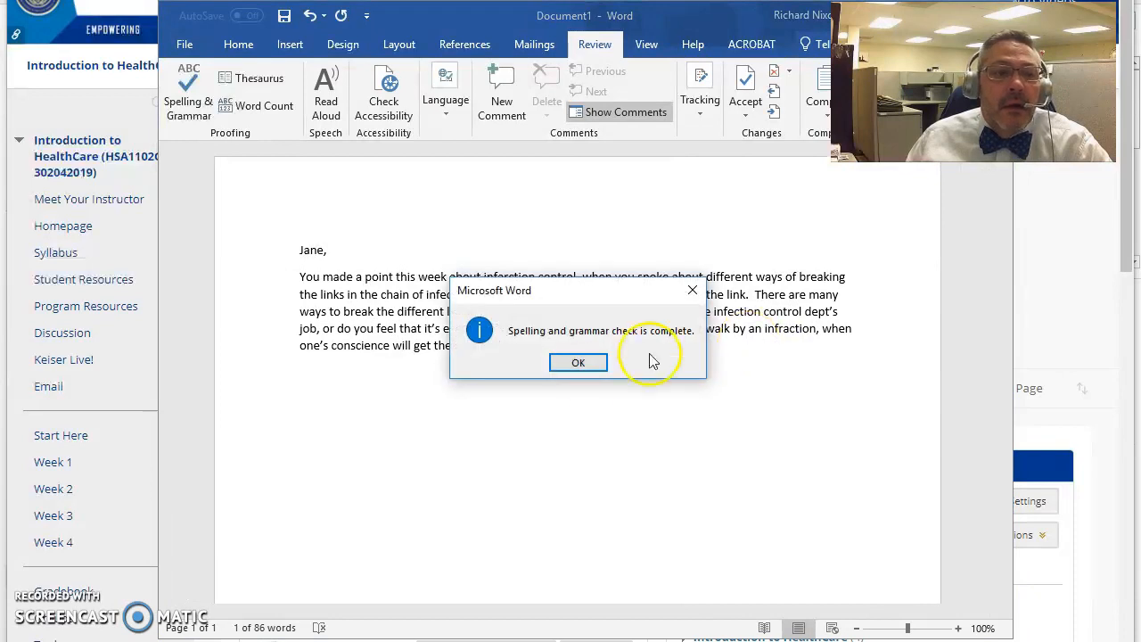
Close the 'Spelling and grammar check is complete' notice.
click(588, 364)
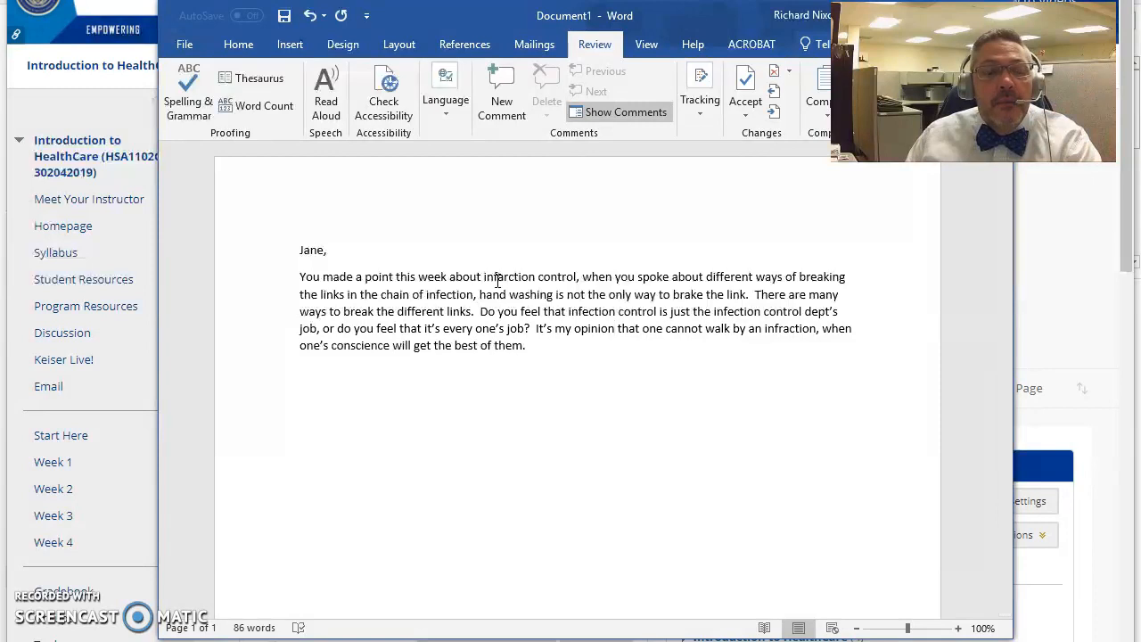
Fix 'infarction' to 'infection' in the reply's first line.
click(504, 279)
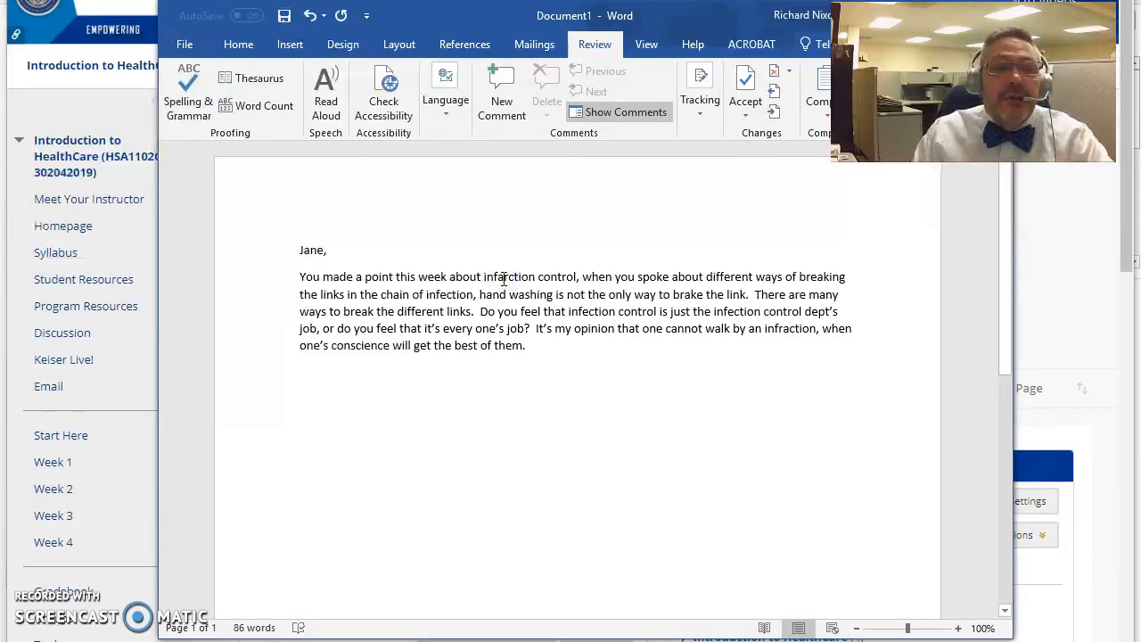
click(505, 278)
key(BackSpace)
key(BackSpace)
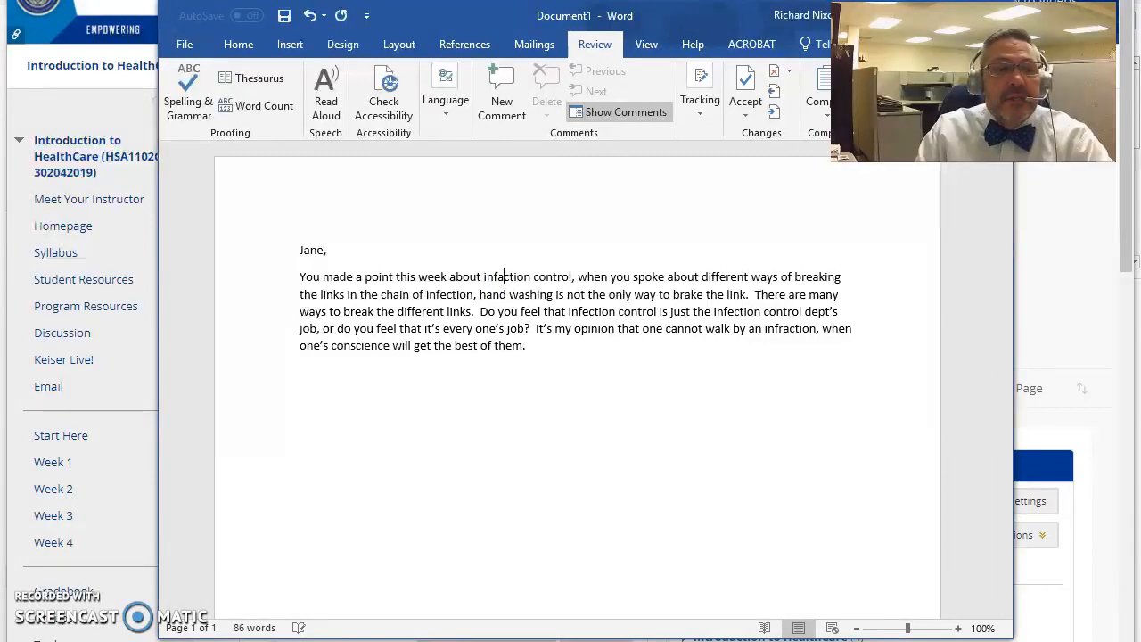
text(e)
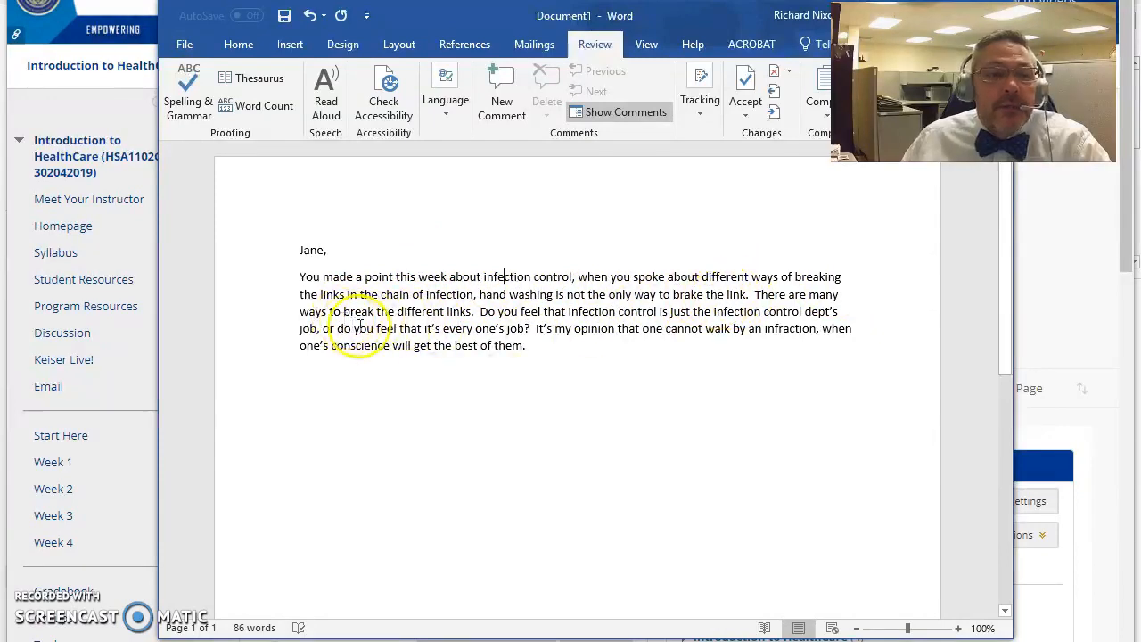
Try selecting the reply from 'Jane,' and dismiss the automatic capitalization options for 'Do'.
click(296, 249)
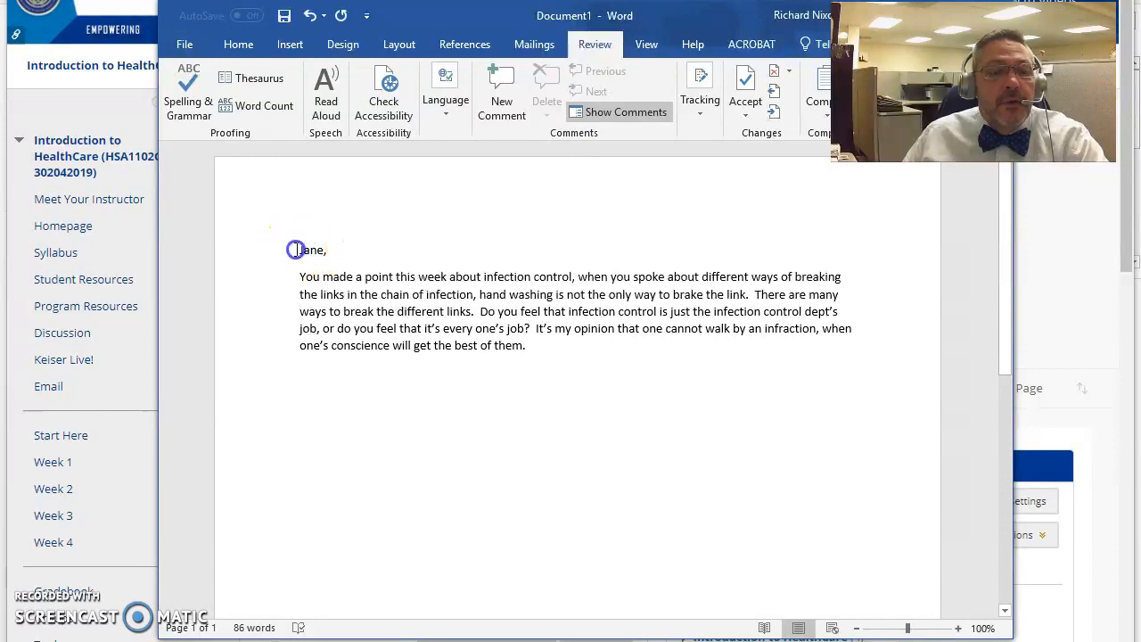
click(296, 250)
drag(306, 249, 530, 340)
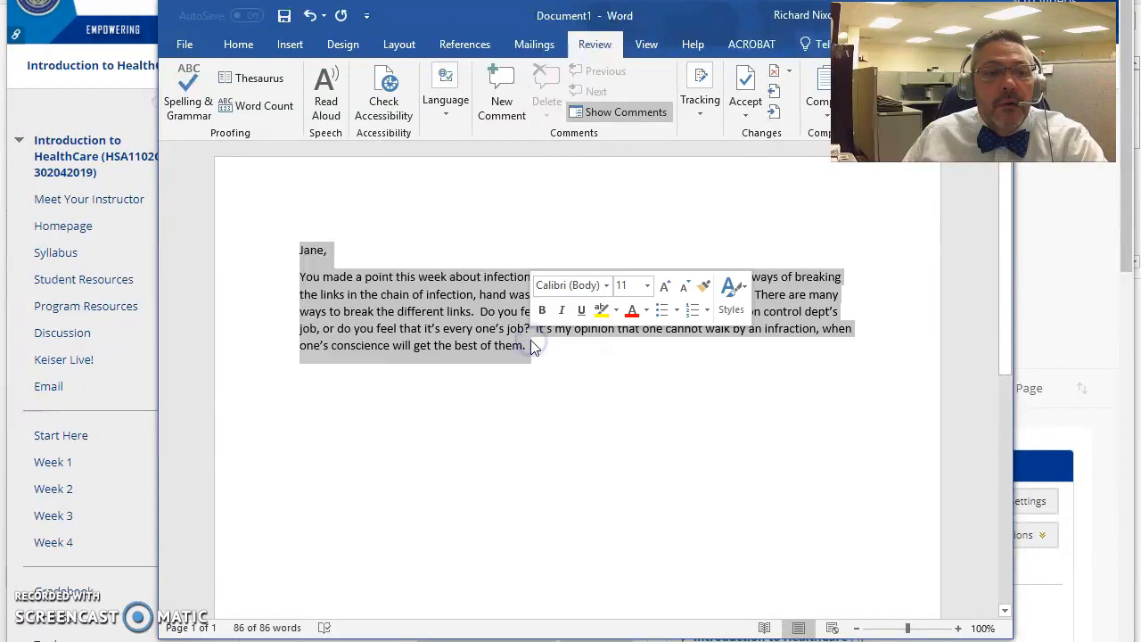
click(467, 328)
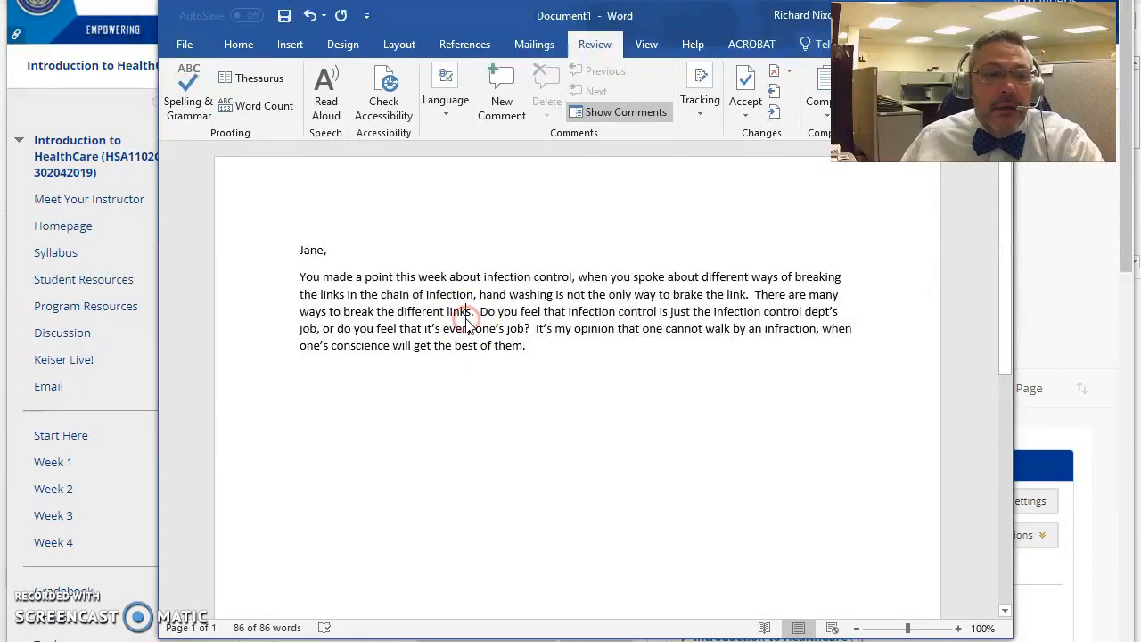
click(298, 251)
drag(299, 250, 536, 330)
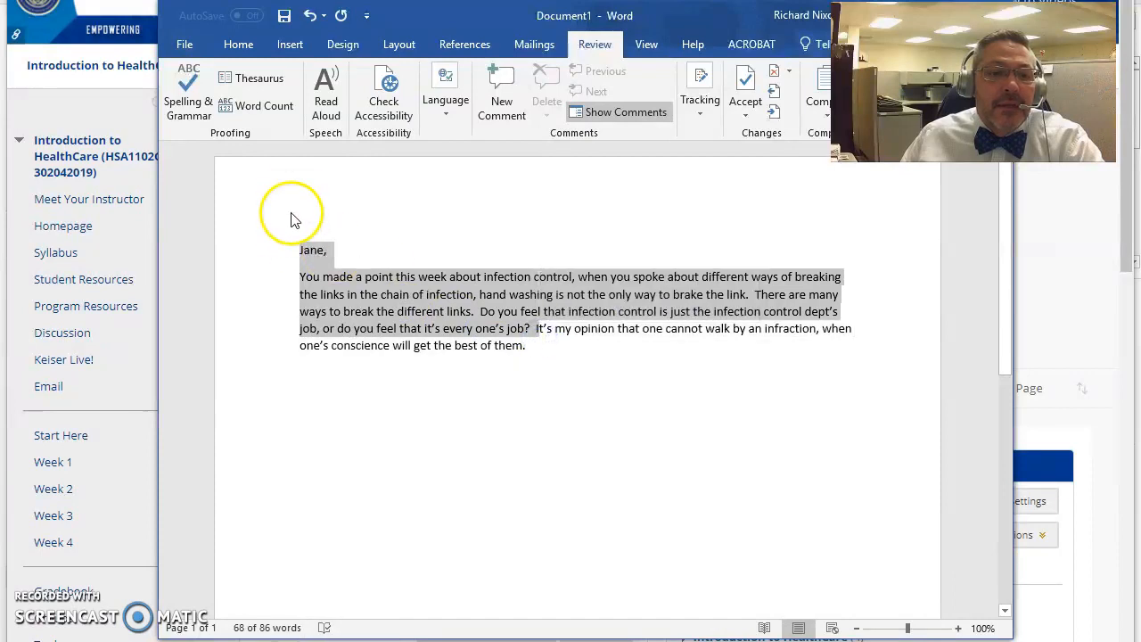
click(296, 250)
drag(313, 249, 533, 354)
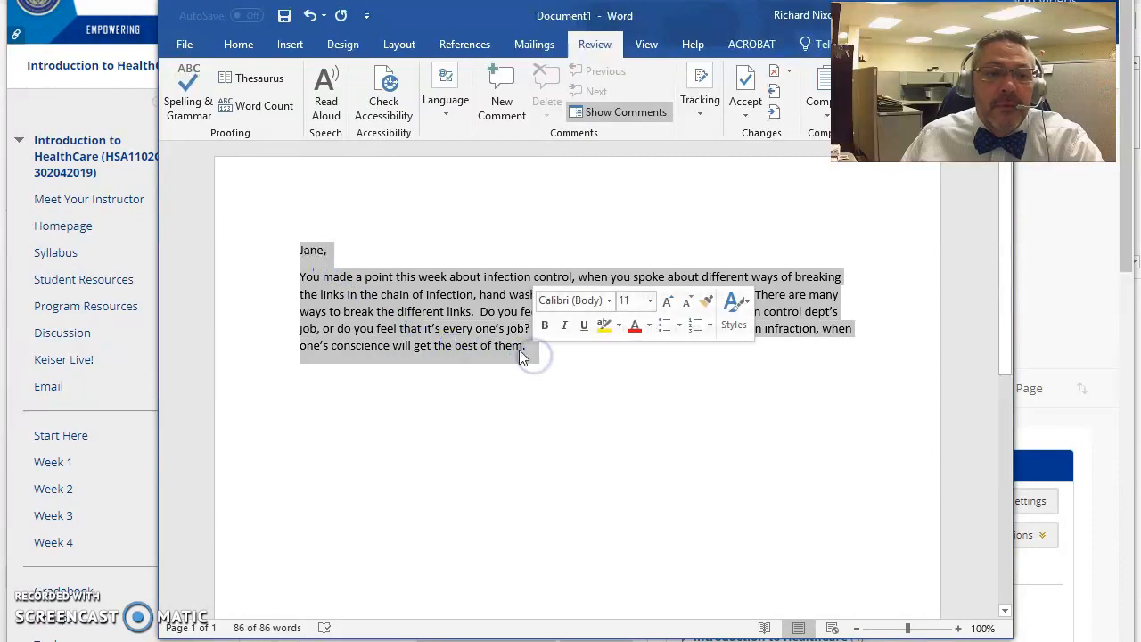
click(491, 327)
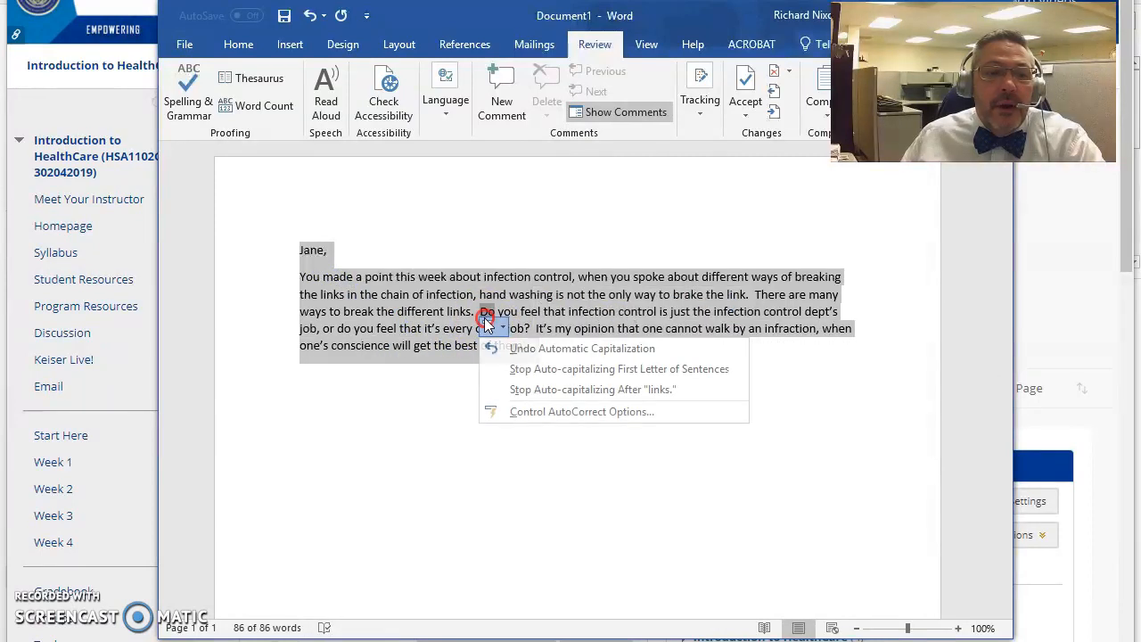
click(357, 356)
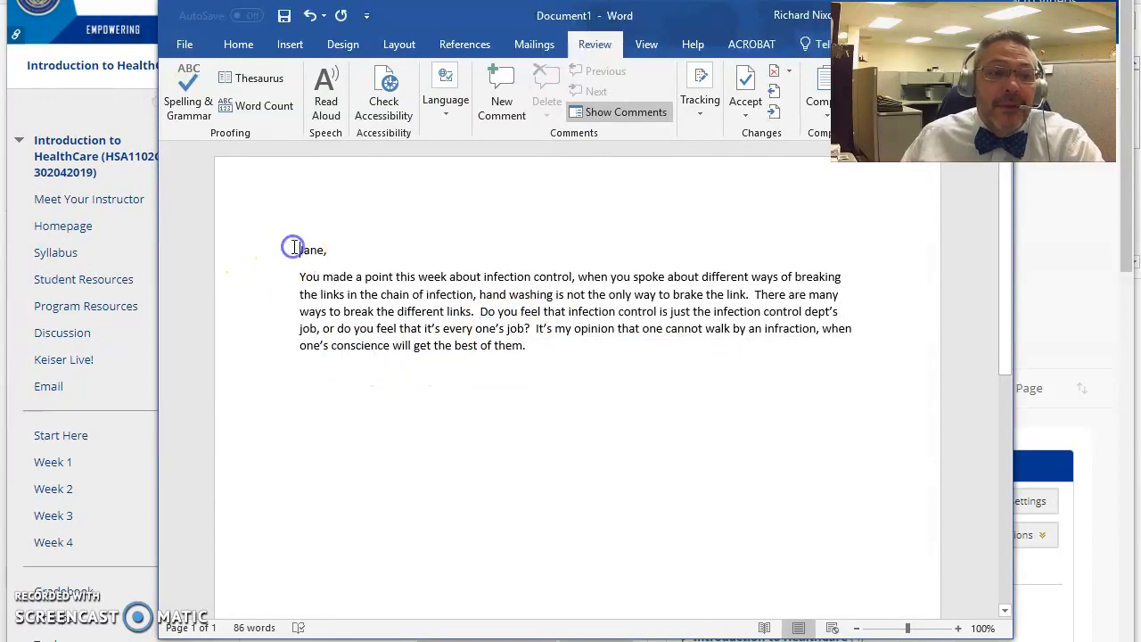
Copy the whole reply from the greeting onward, then move Word aside to reveal Blackboard.
drag(297, 250, 532, 345)
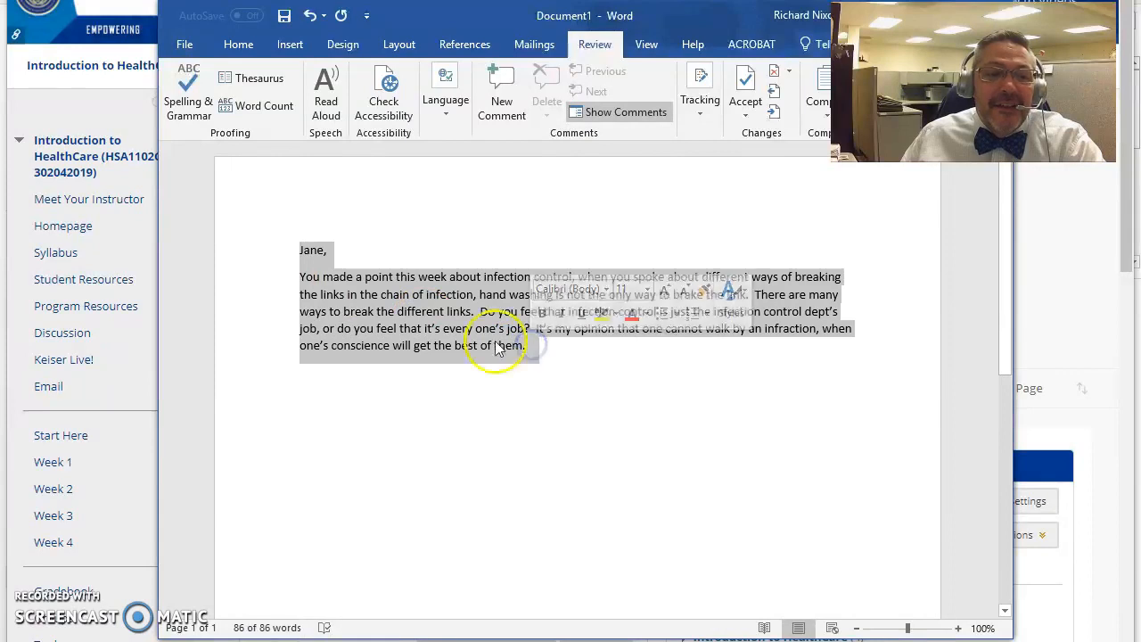
click(329, 299)
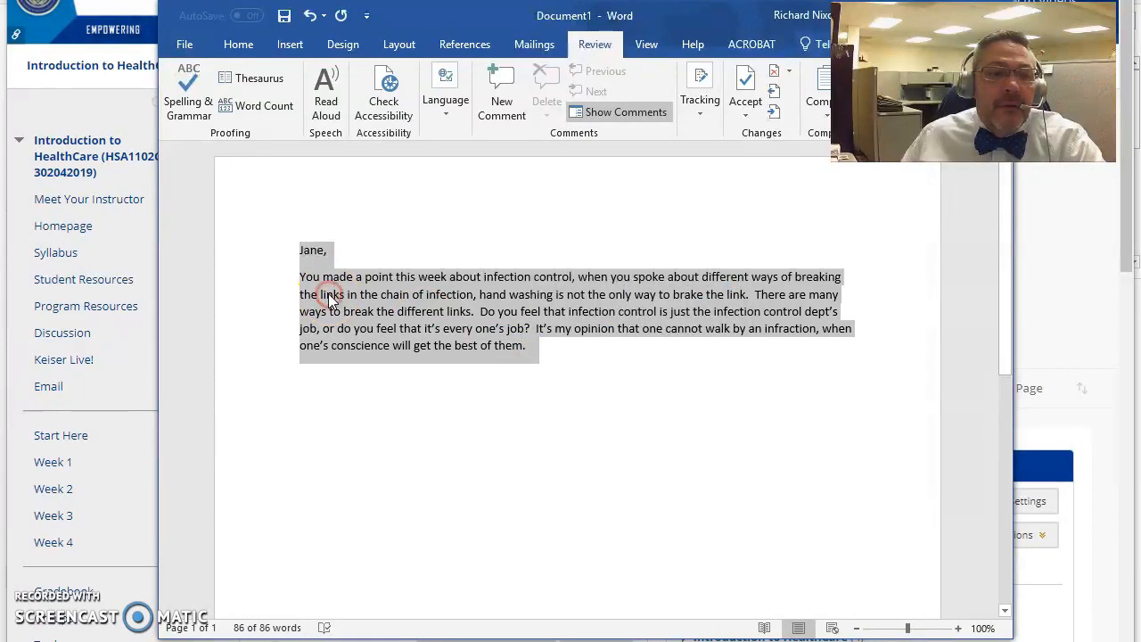
right_click(330, 299)
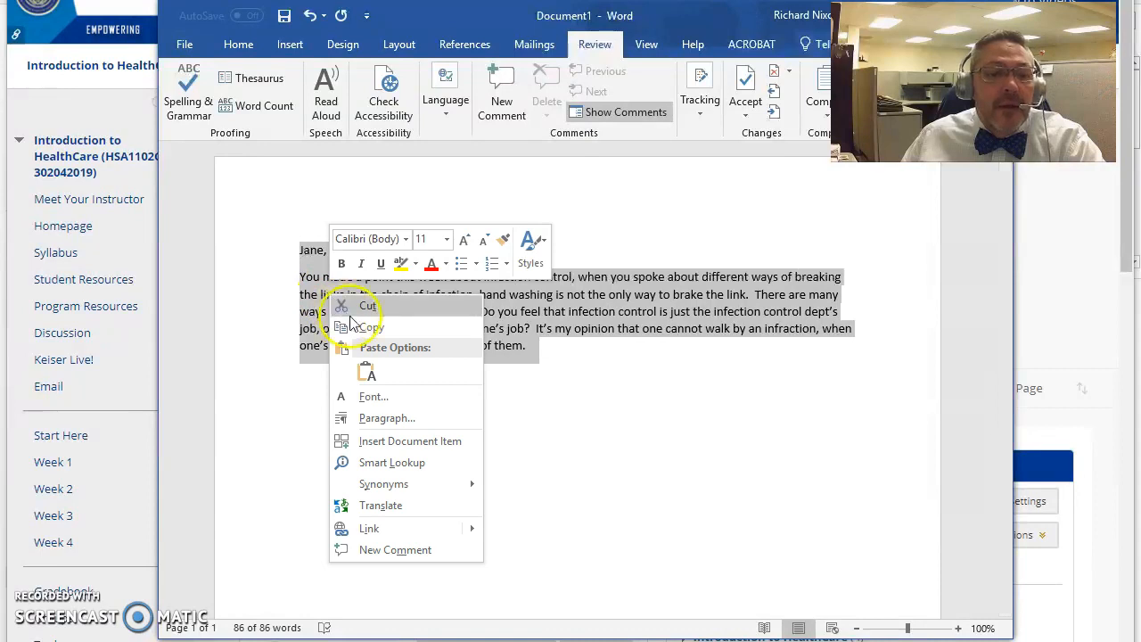
click(368, 328)
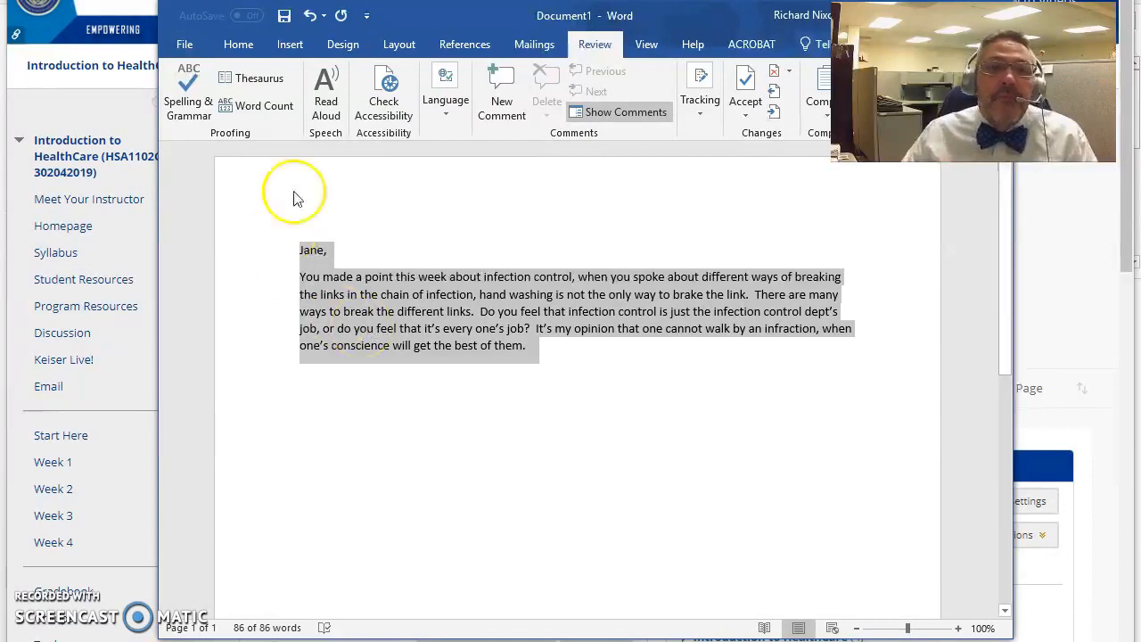
drag(475, 20, 1140, 178)
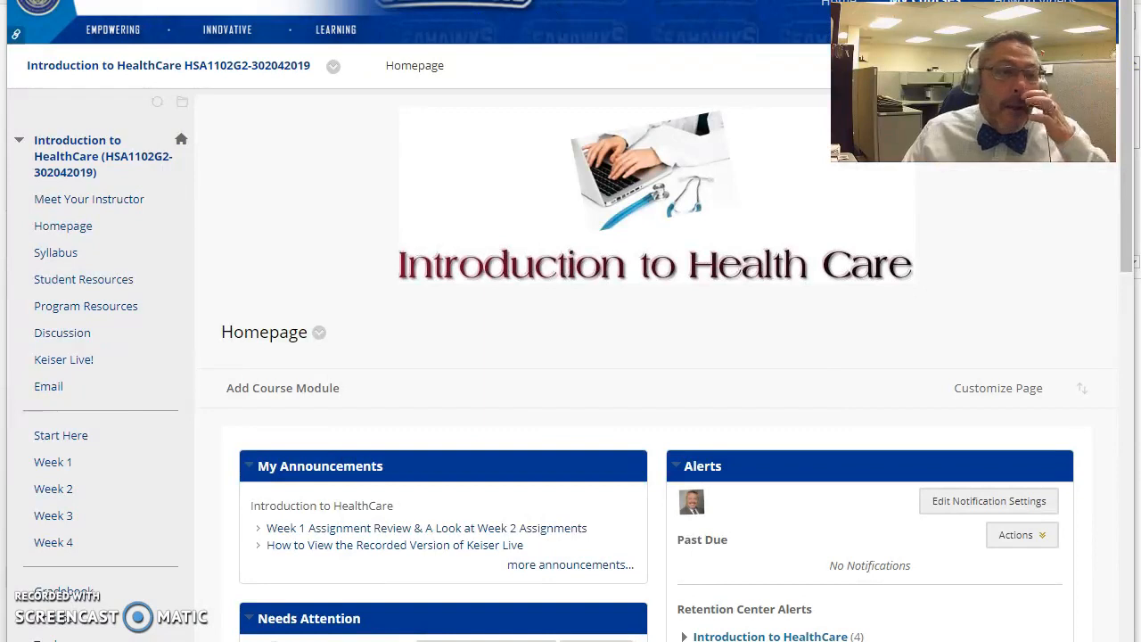
Open the Discussion board and enter the Week 2: Discussion Forum with its 14 threads.
click(68, 345)
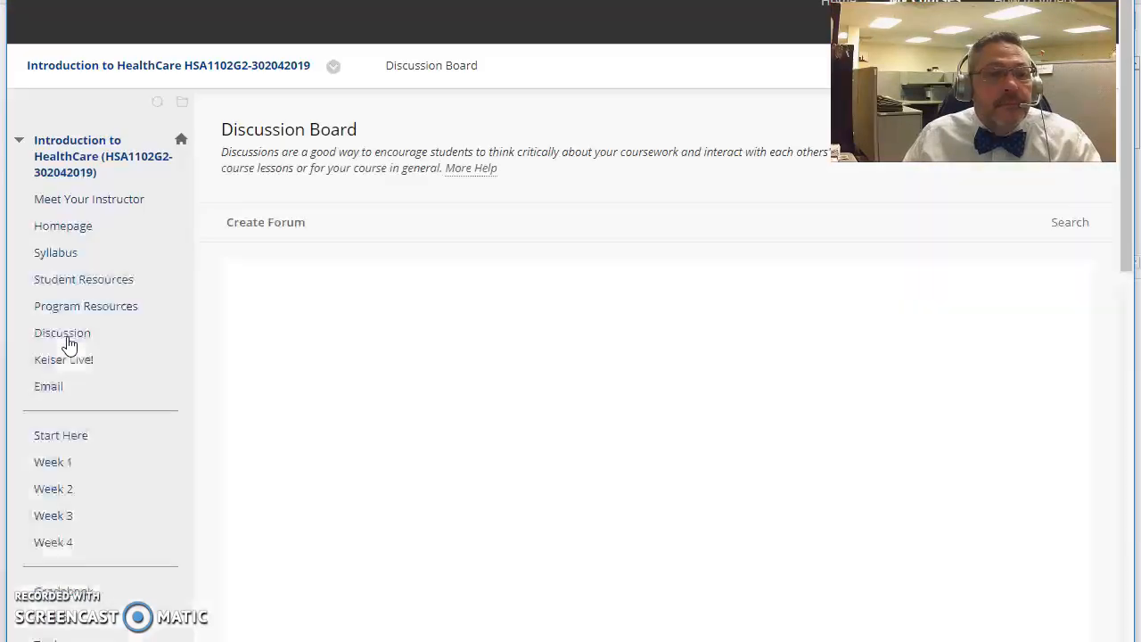
scroll(316, 412, down, 10)
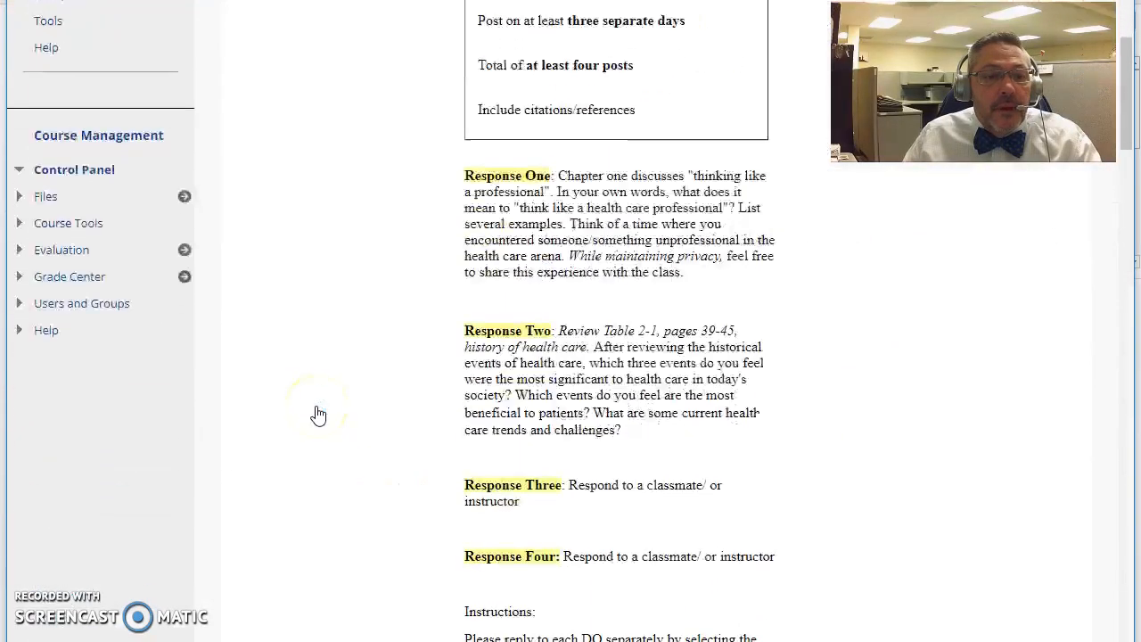
scroll(316, 413, down, 5)
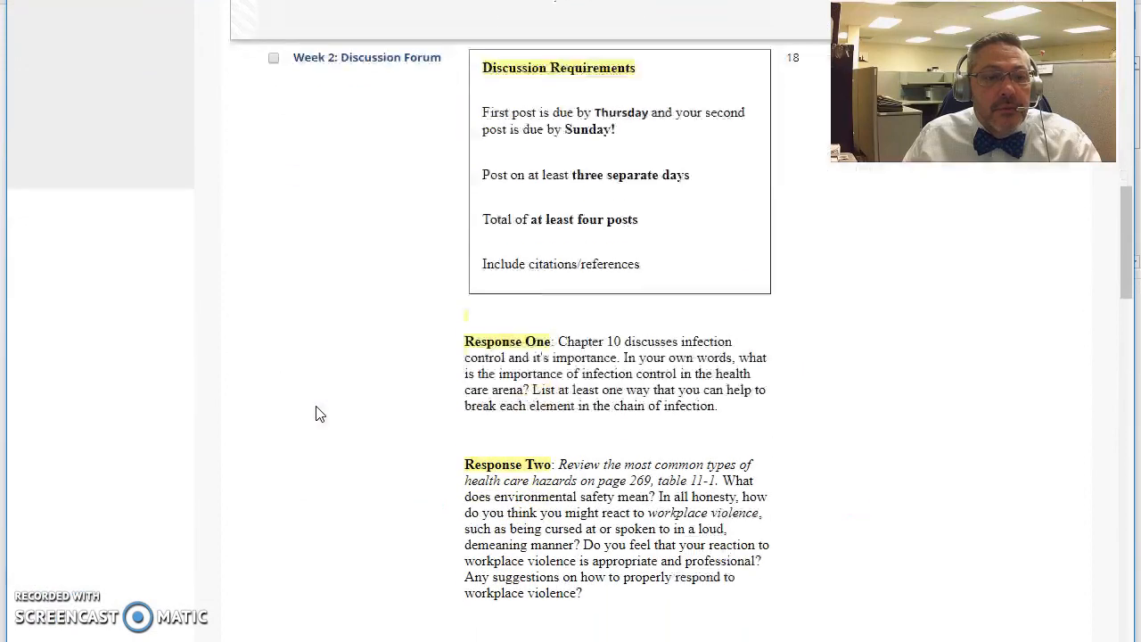
click(379, 67)
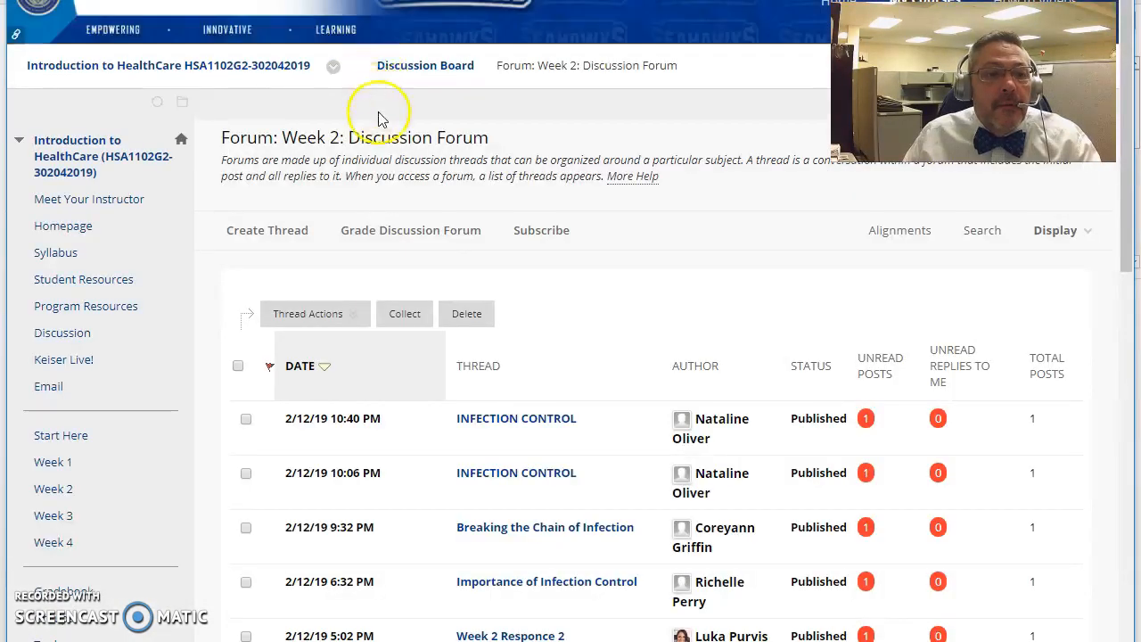
scroll(577, 151, down, 3)
scroll(576, 152, down, 4)
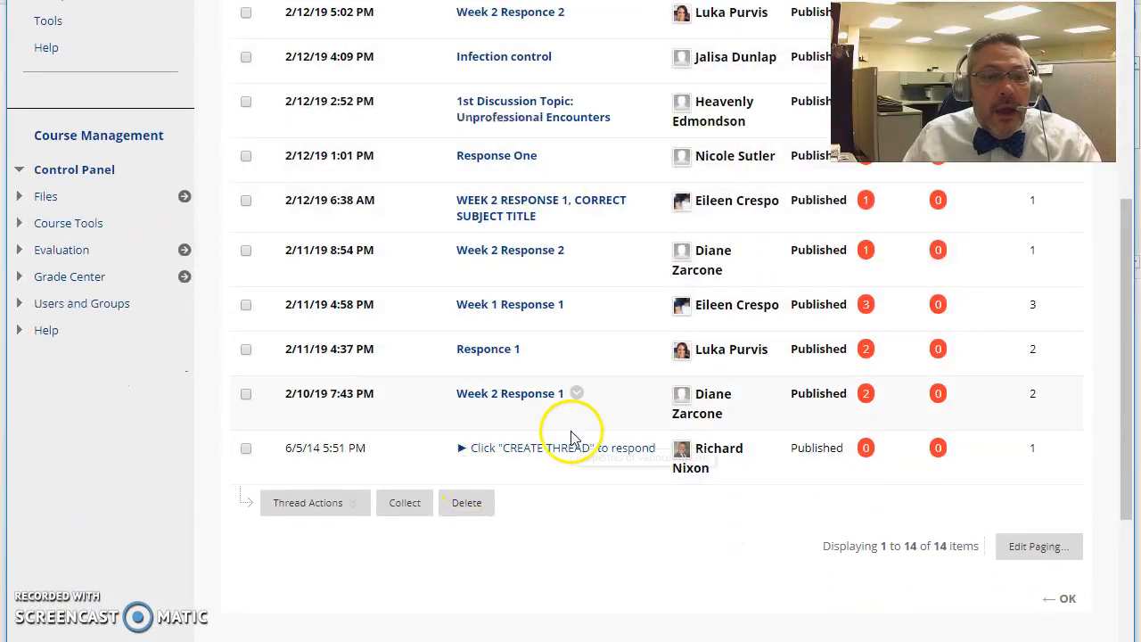
scroll(573, 433, up, 7)
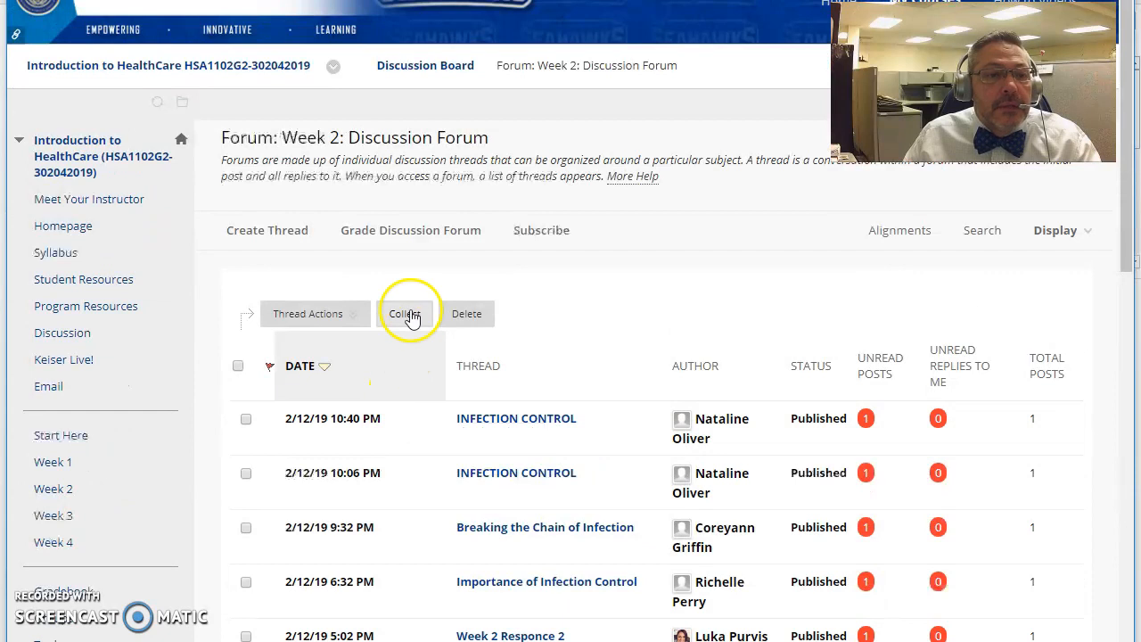
Create a new thread with the subject 'Week 2 Infection Control'.
click(265, 234)
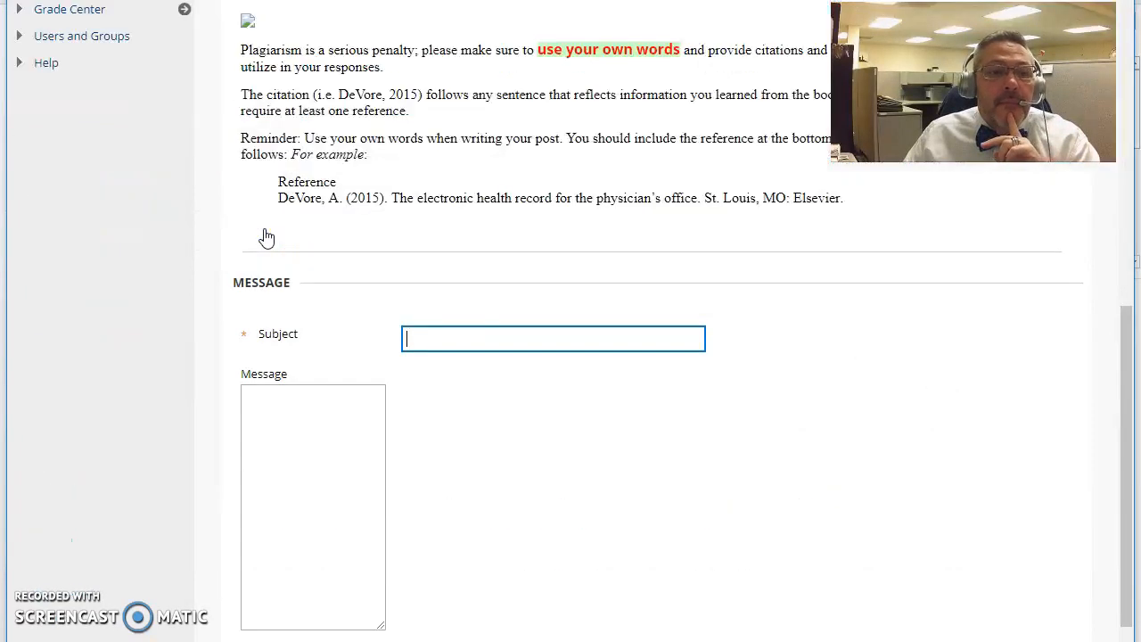
click(448, 335)
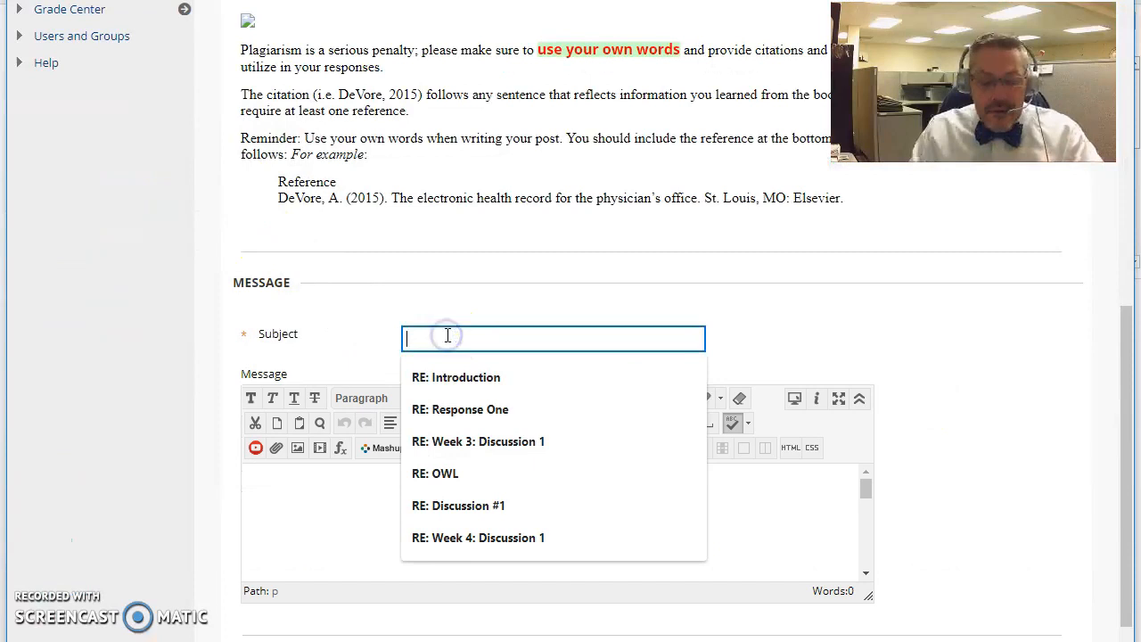
text(Week 2 Infection Control)
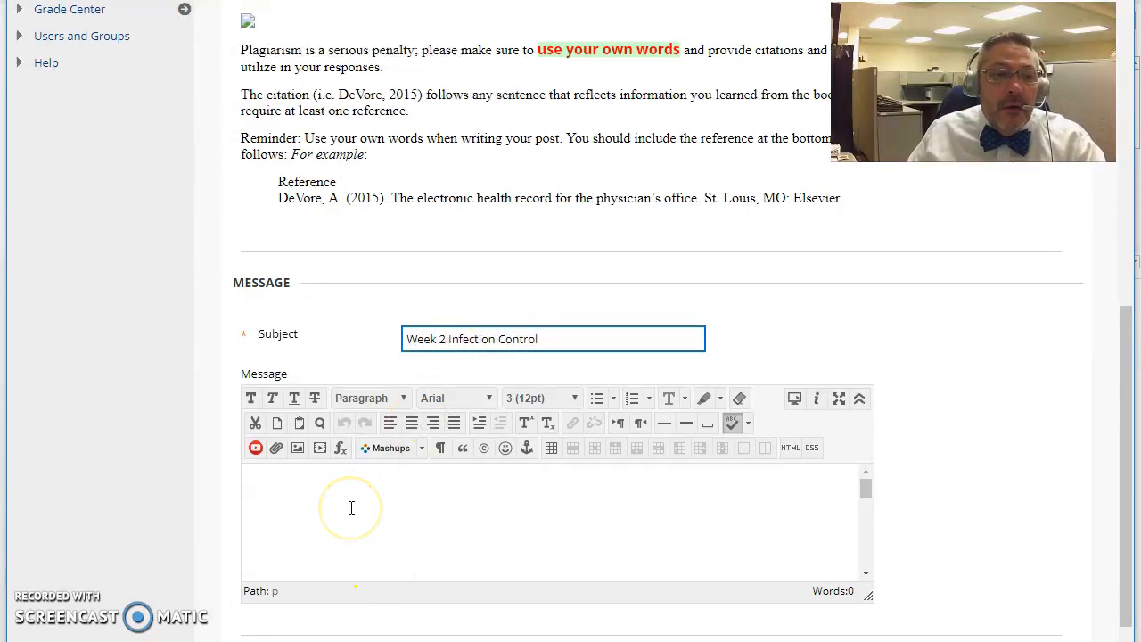
Paste the copied 86-word reply to Jane into the thread's message body.
click(281, 486)
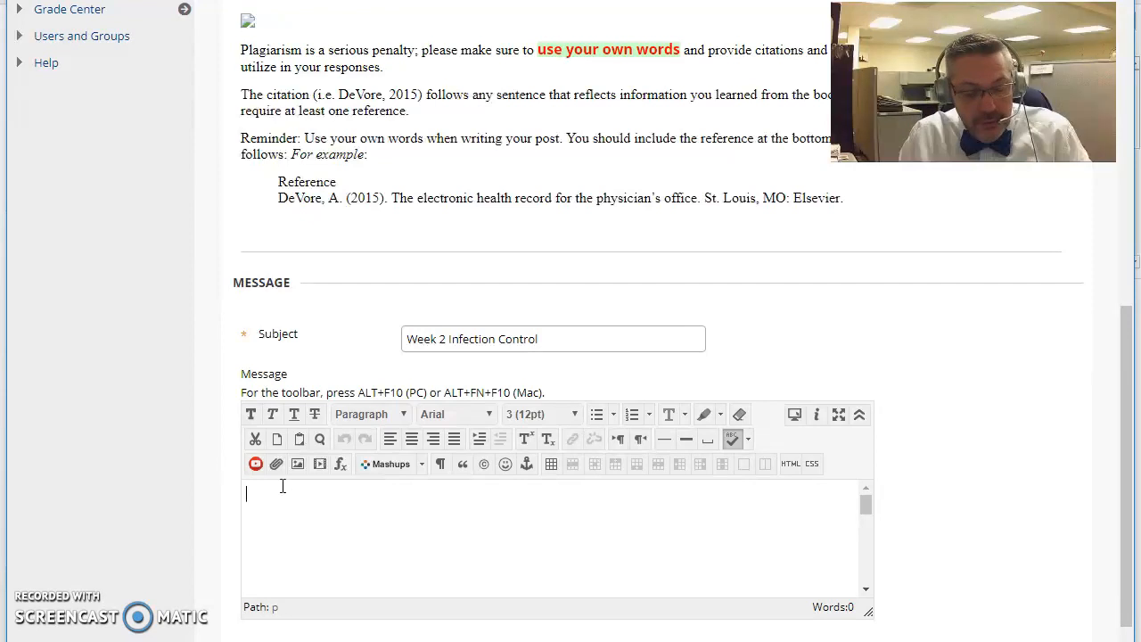
key(ctrl+v)
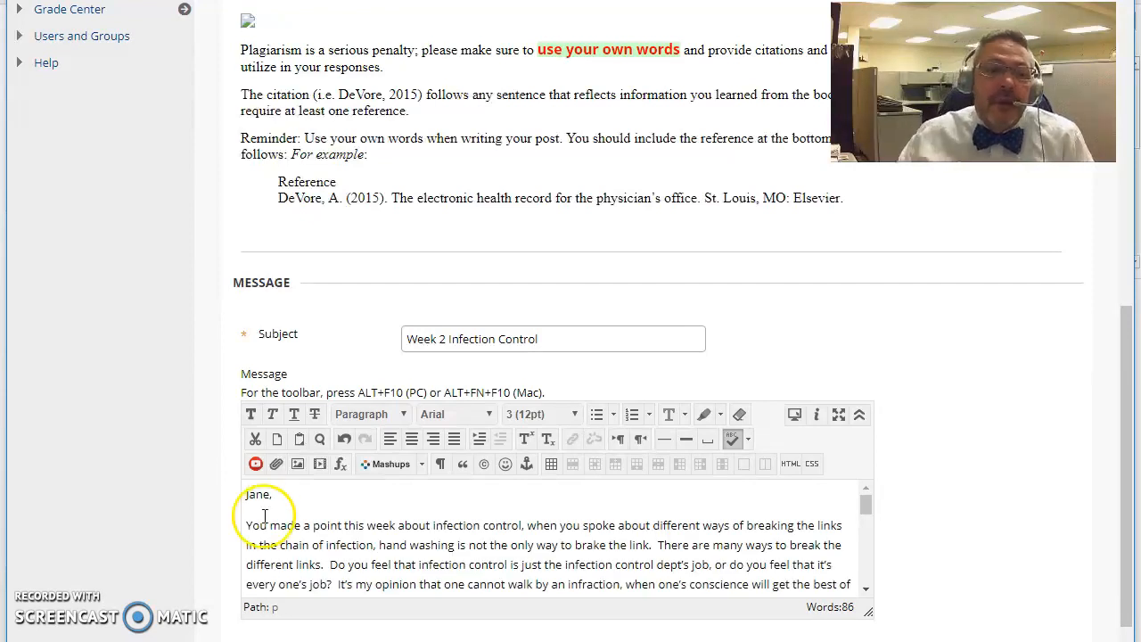
scroll(495, 541, down, 5)
scroll(495, 541, up, 2)
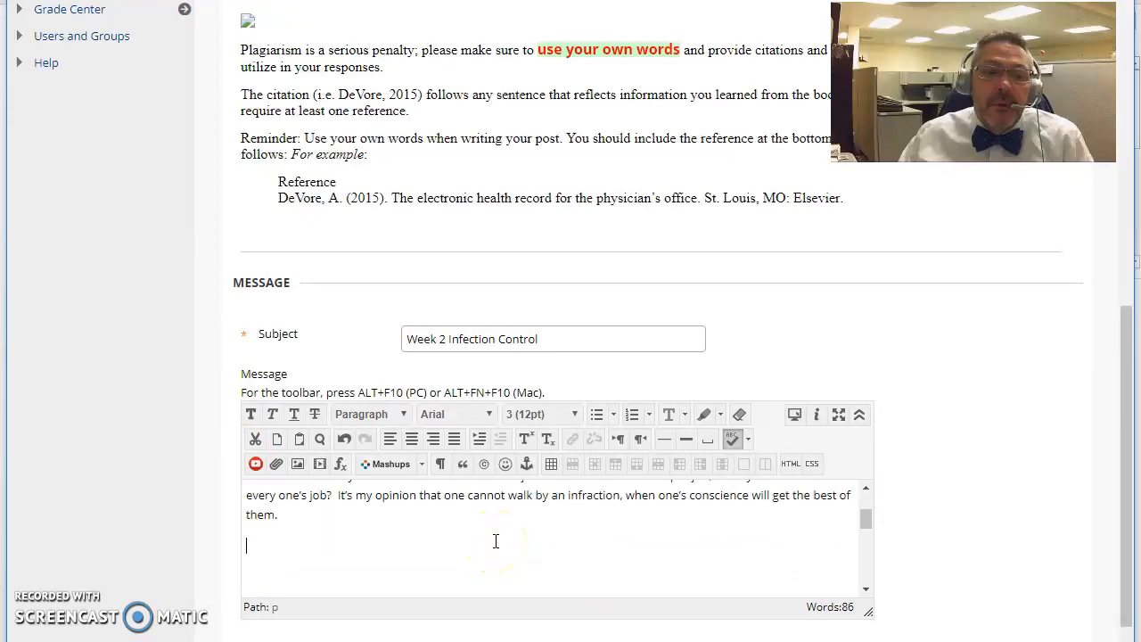
scroll(1031, 533, down, 3)
scroll(1031, 532, down, 1)
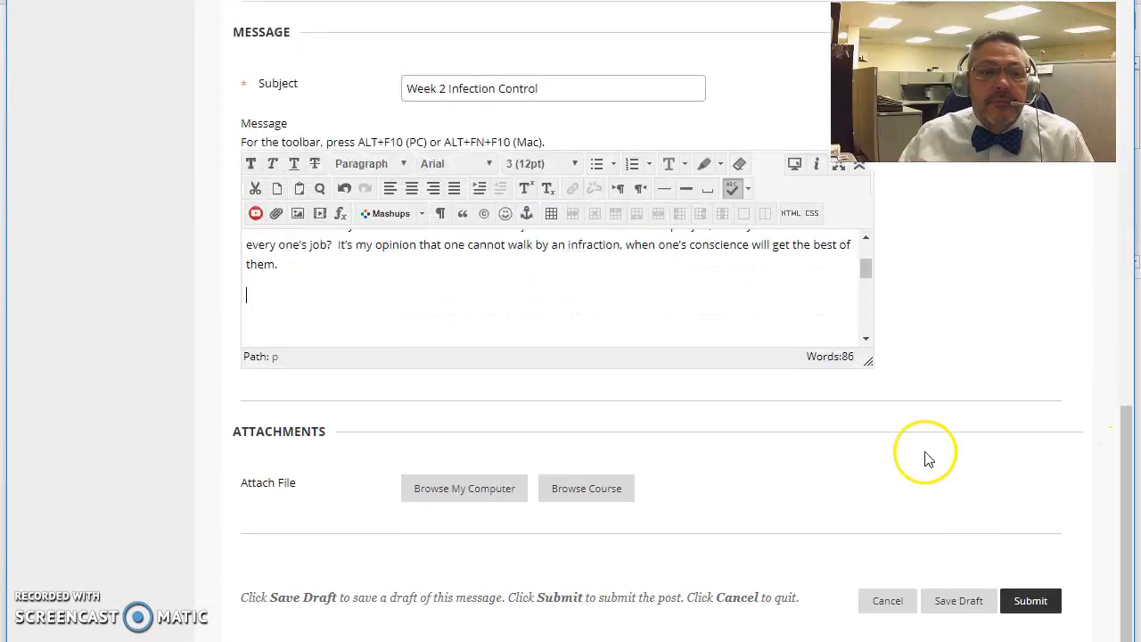
Submit the 'Week 2 Infection Control' thread and confirm it is listed at the top of the Week 2 forum.
click(1032, 602)
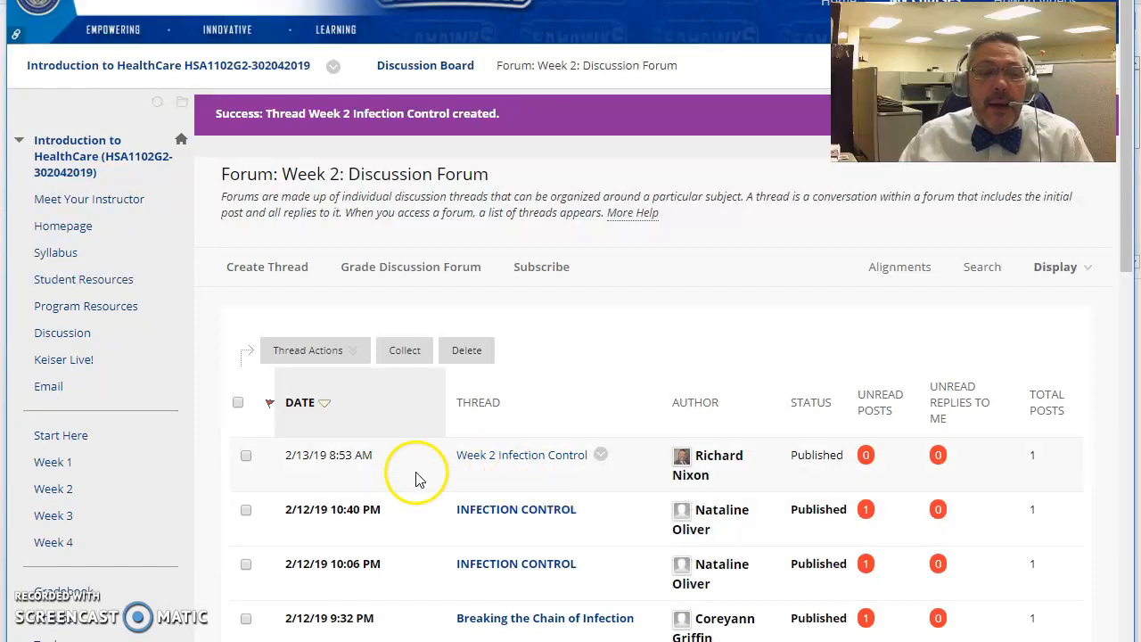
scroll(539, 457, down, 2)
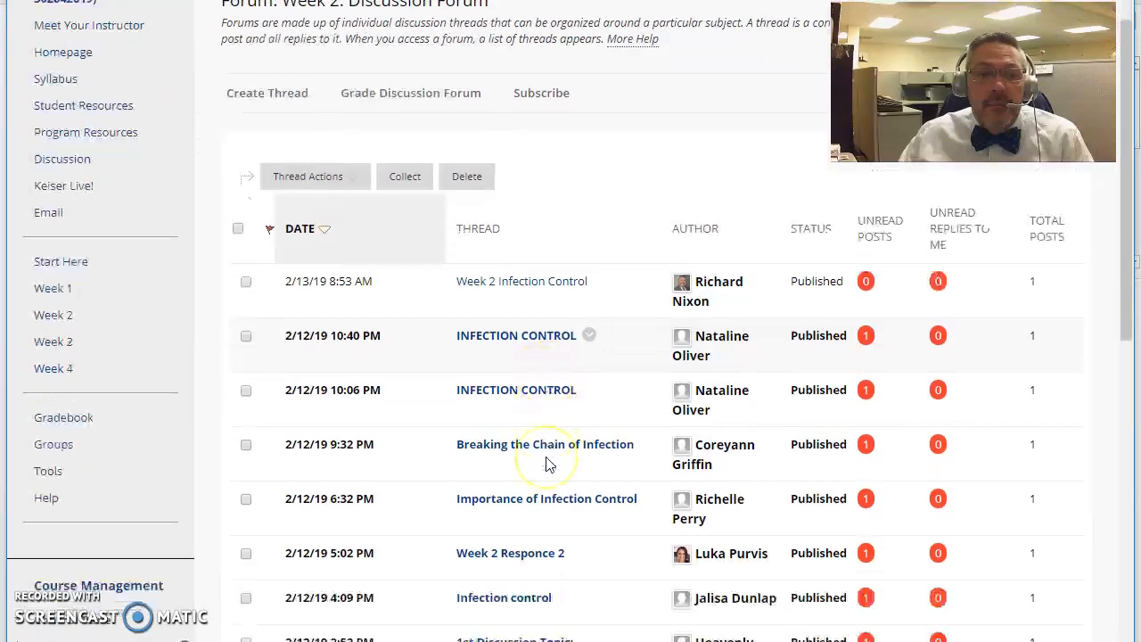
scroll(548, 463, down, 6)
scroll(549, 464, up, 2)
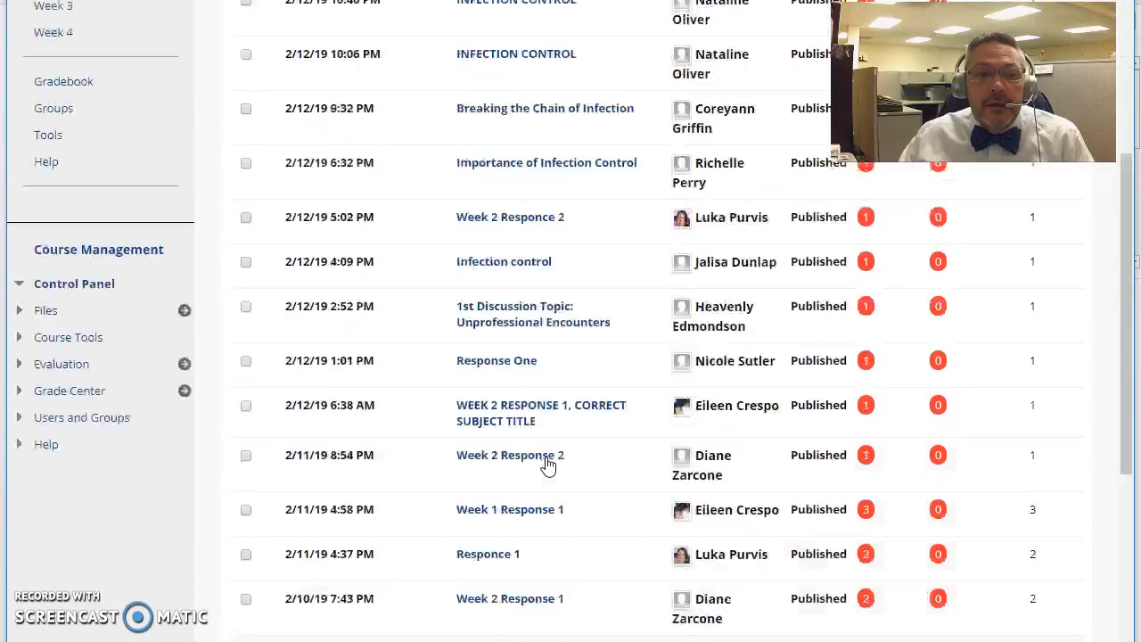
scroll(549, 464, up, 4)
scroll(548, 464, up, 1)
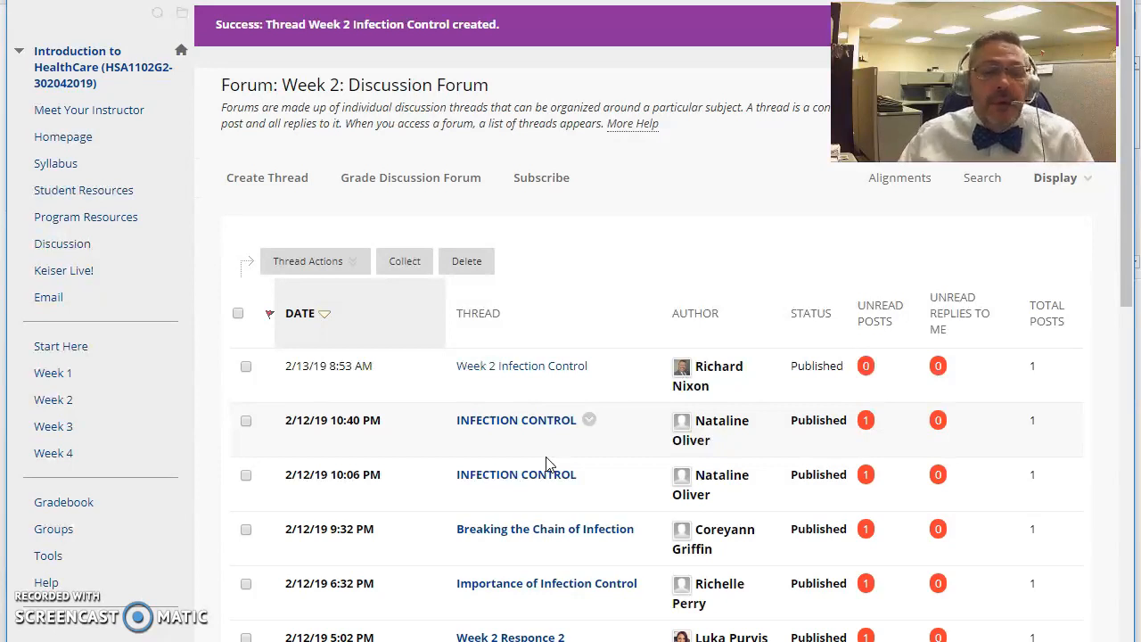
Open the 'Week 2 Infection Control' thread and scroll down to show the posted reply to Jane.
click(521, 372)
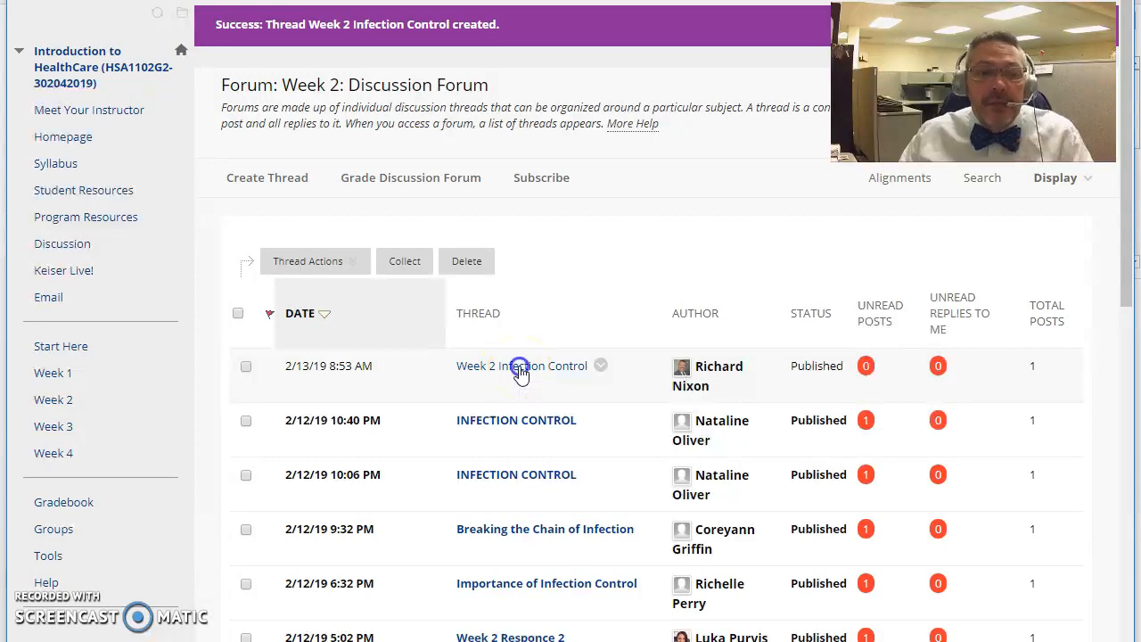
scroll(518, 367, down, 4)
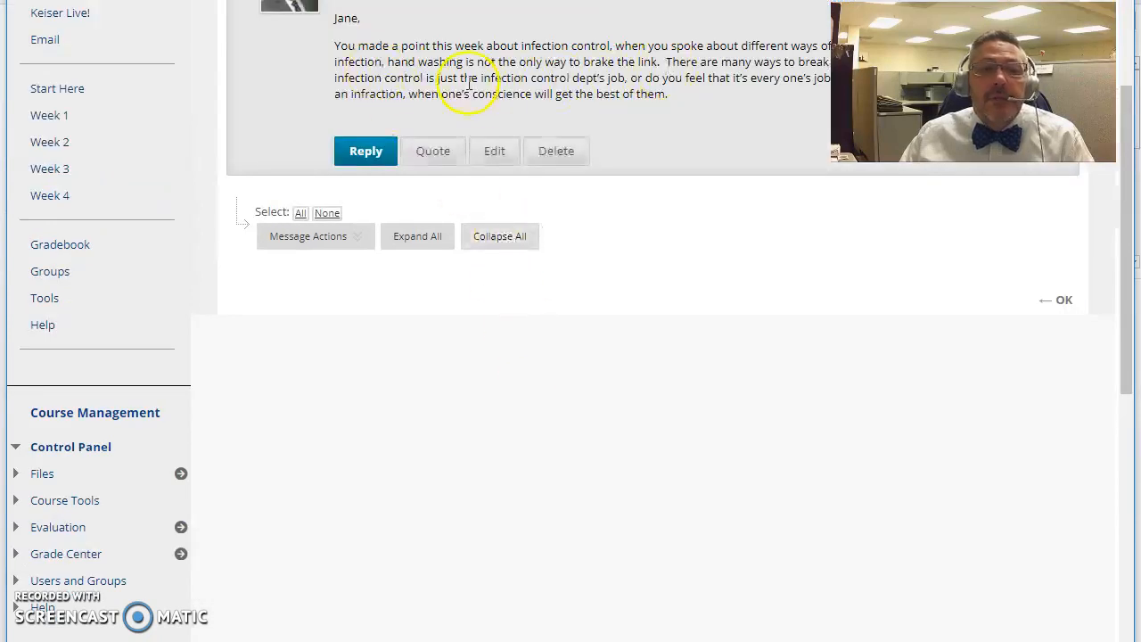
click(367, 154)
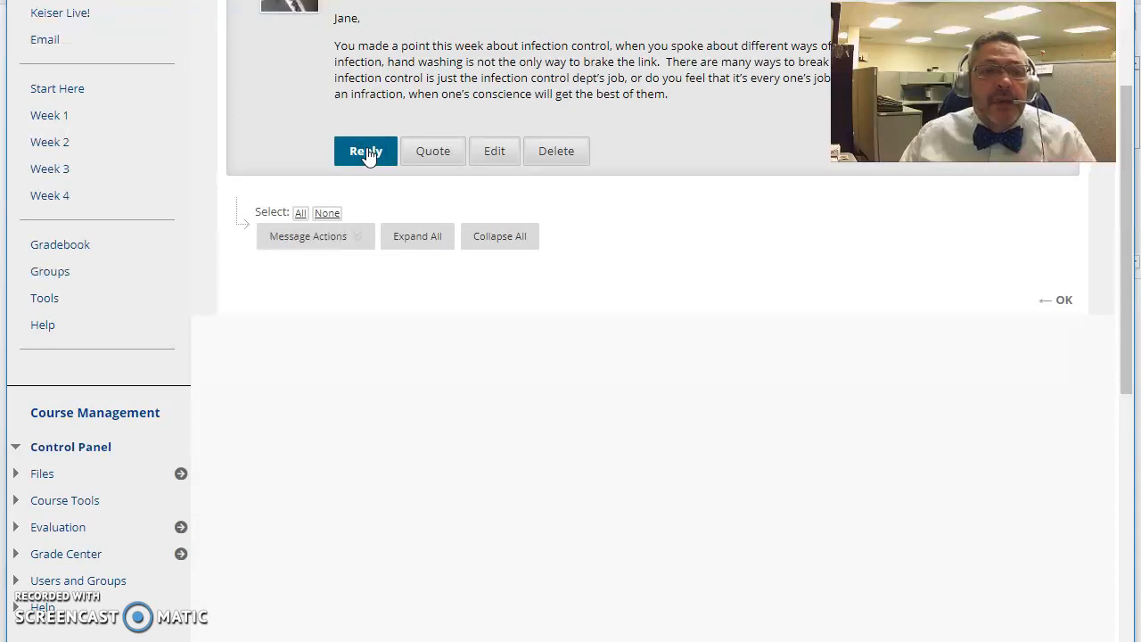
Start a 'RE: Week 2 Infection Control' reply in the Message editor, then move the Word draft over the browser.
click(367, 153)
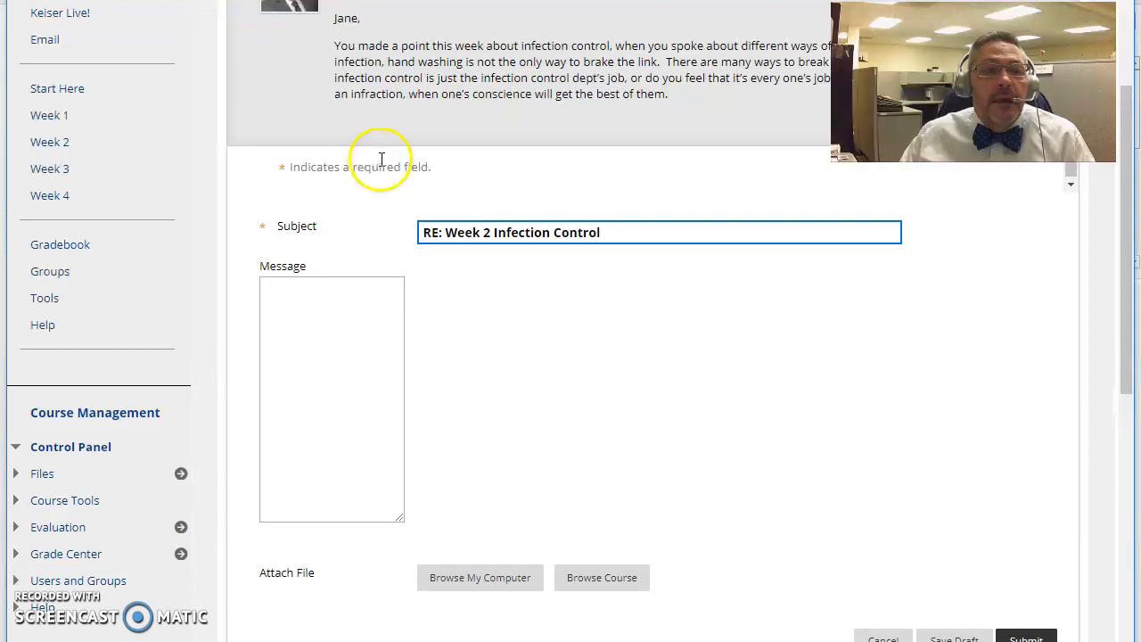
click(392, 409)
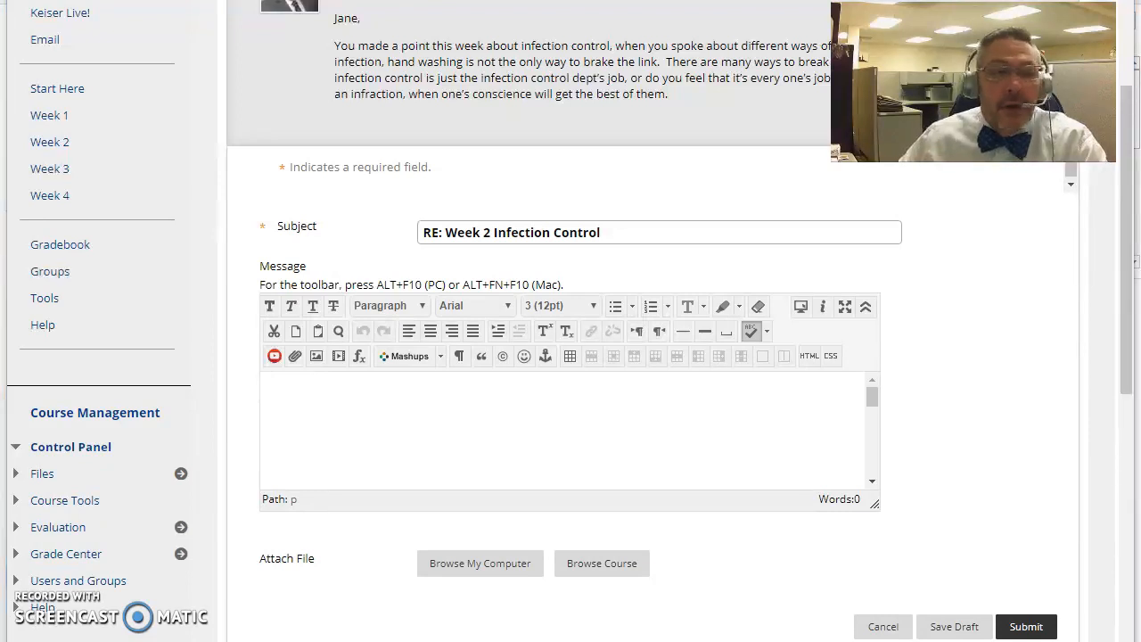
drag(1140, 41, 510, 32)
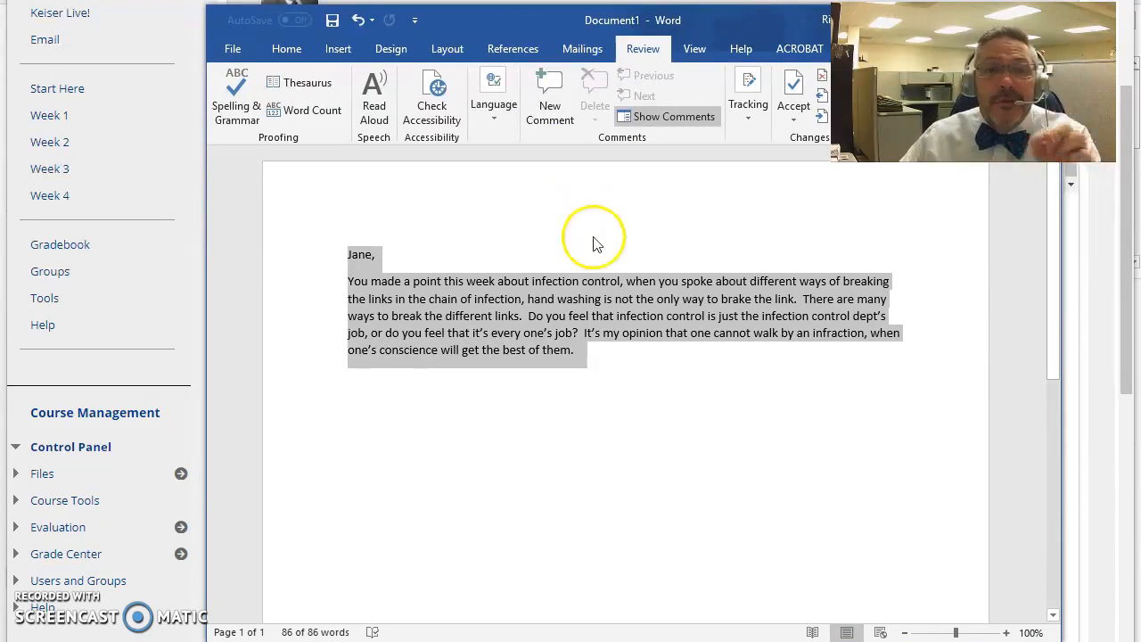
Expand 'dept's' to 'department's' in the reply, then put the caret at the paragraph's end.
click(877, 330)
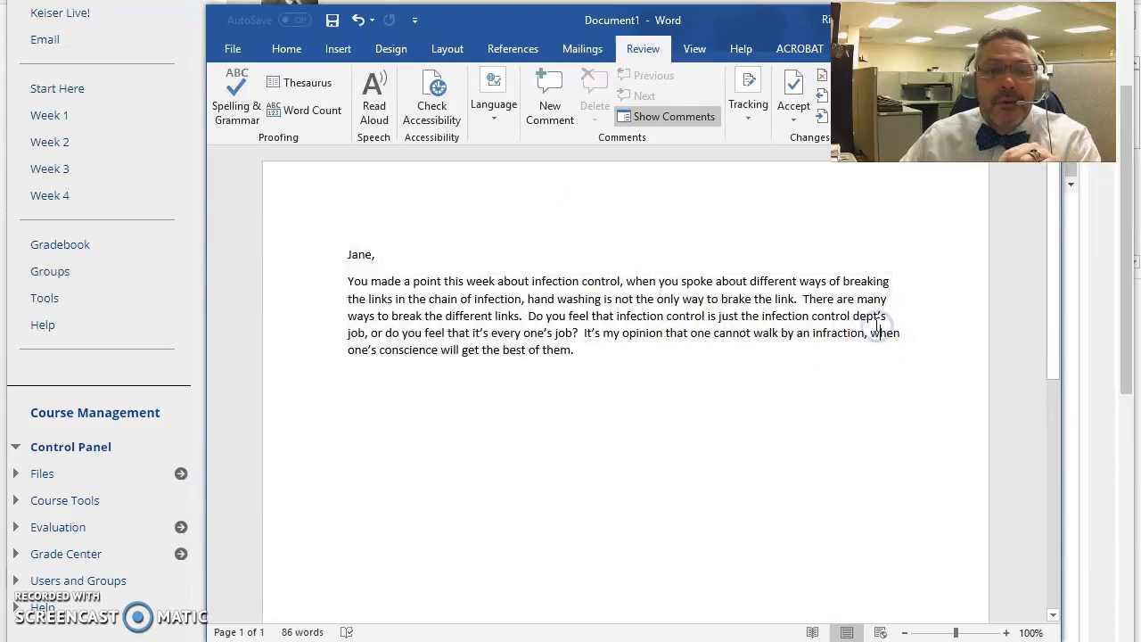
drag(886, 315, 854, 316)
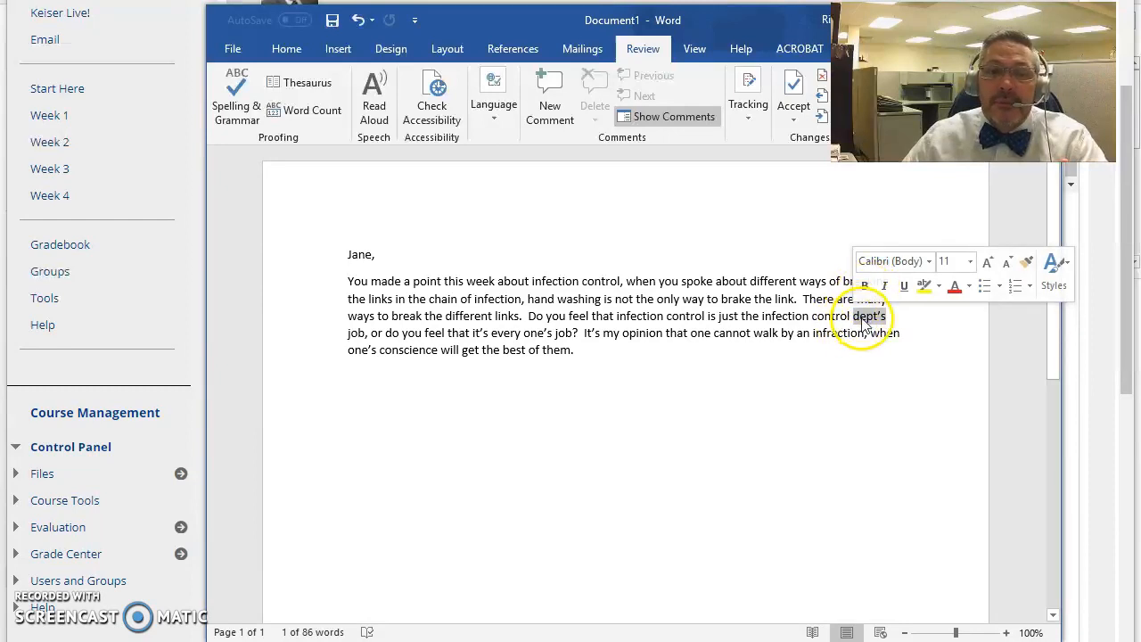
click(871, 319)
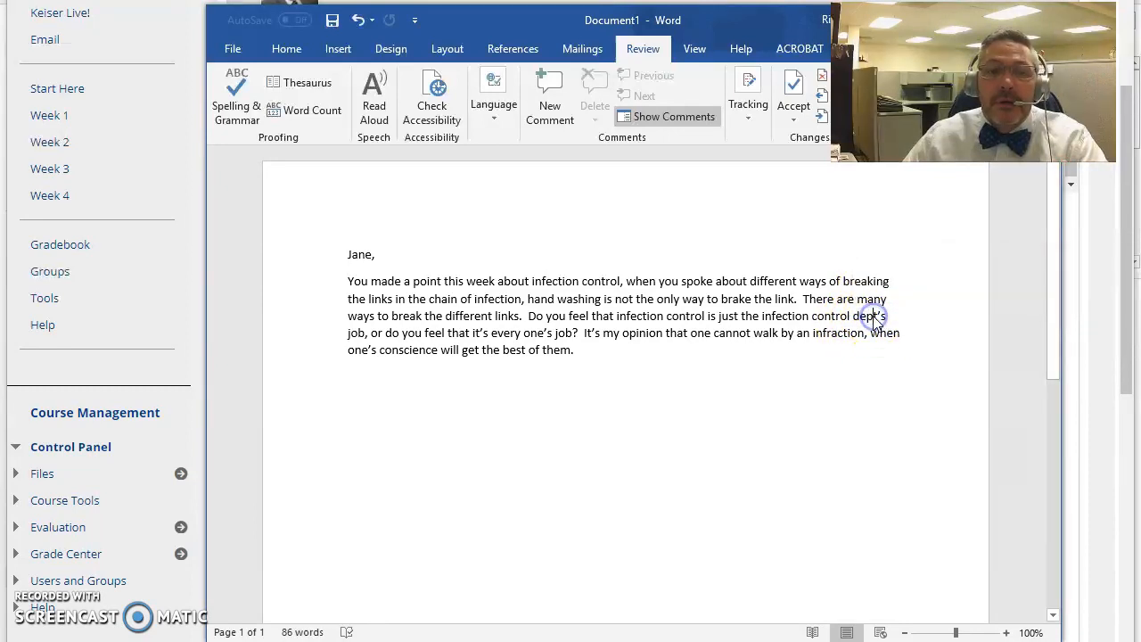
text(artmen)
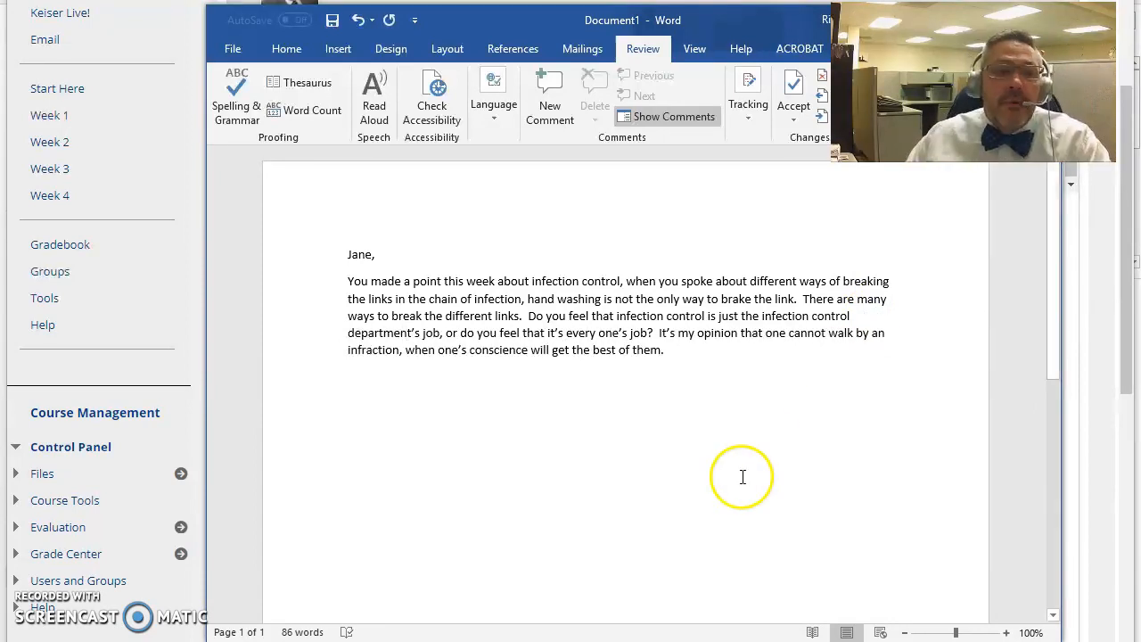
click(623, 424)
click(720, 386)
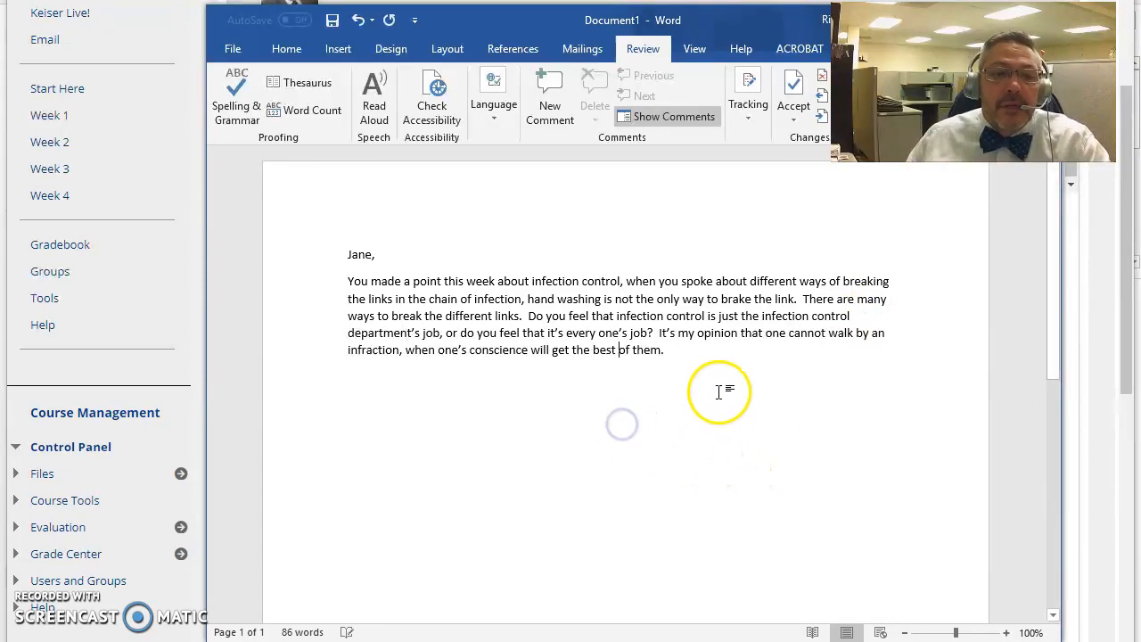
Add a new paragraph 'I went to the doctor's office.' followed by 'Dr.' and the doctor's full name.
key(Return)
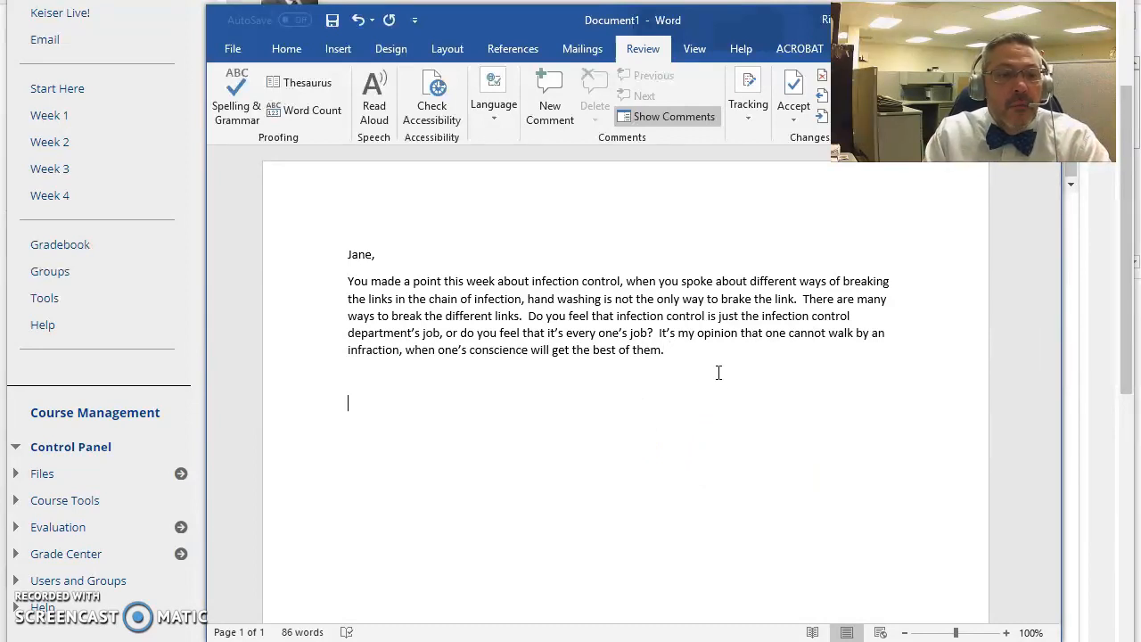
key(Return)
text(I went to the dr's office)
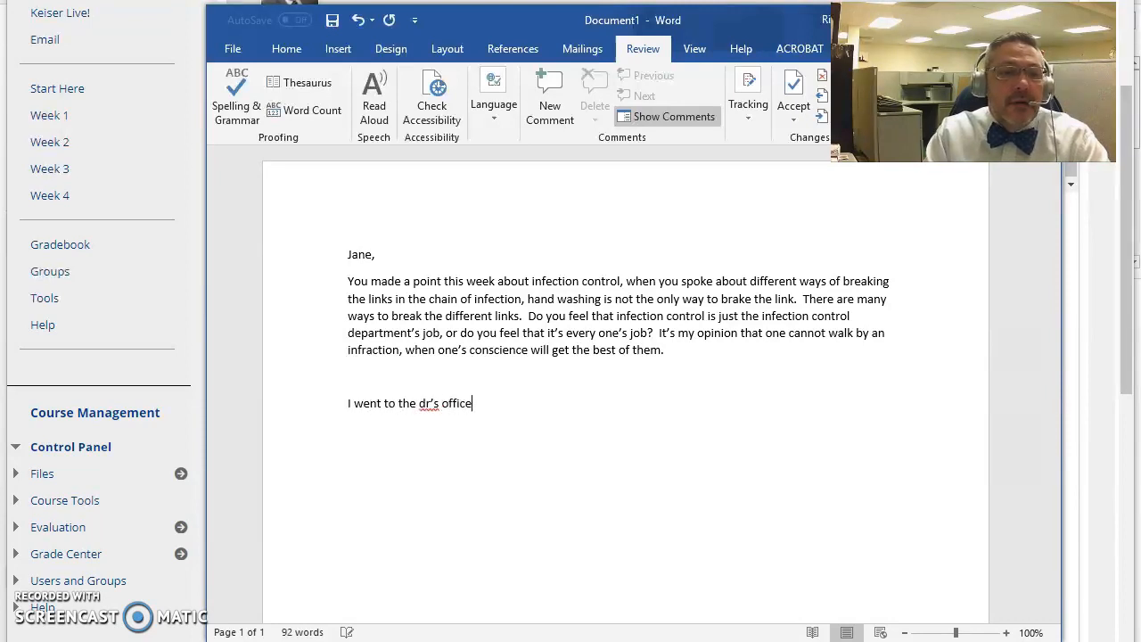
key(BackSpace)
key(BackSpace)
key(BackSpace)
key(BackSpace)
key(BackSpace)
key(BackSpace)
key(BackSpace)
key(BackSpace)
key(BackSpace)
key(BackSpace)
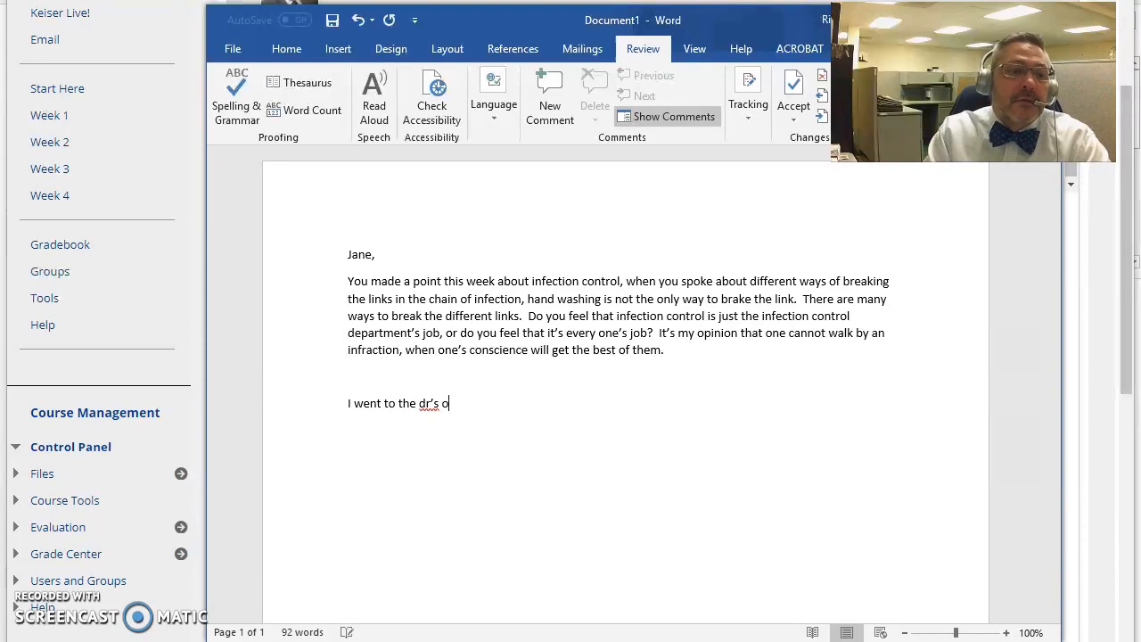
text(octo)
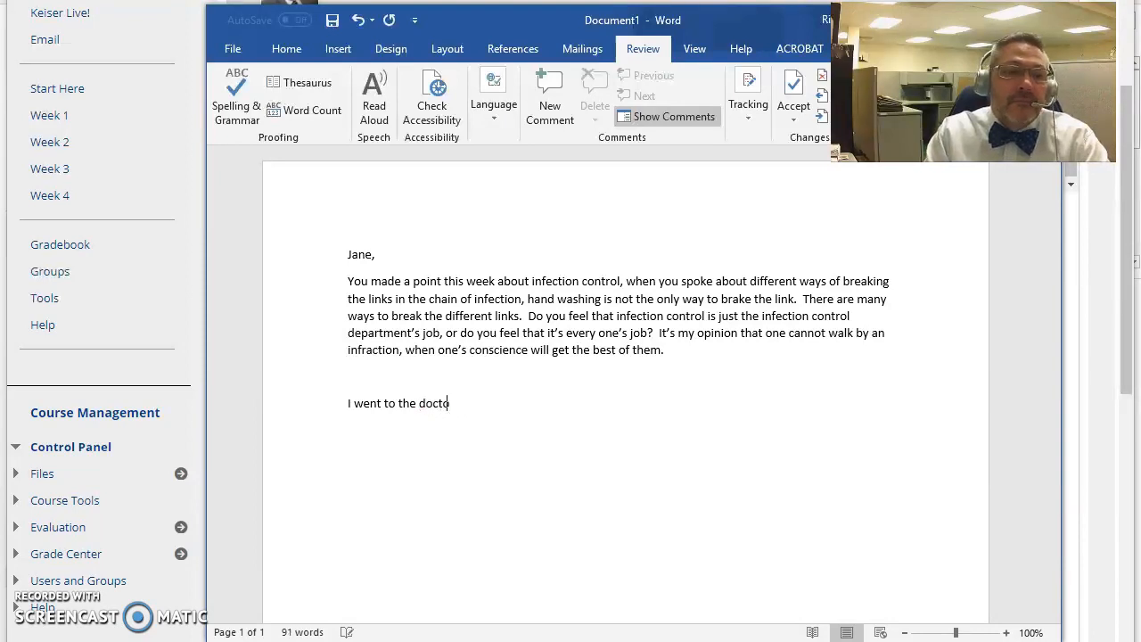
text(r's offi)
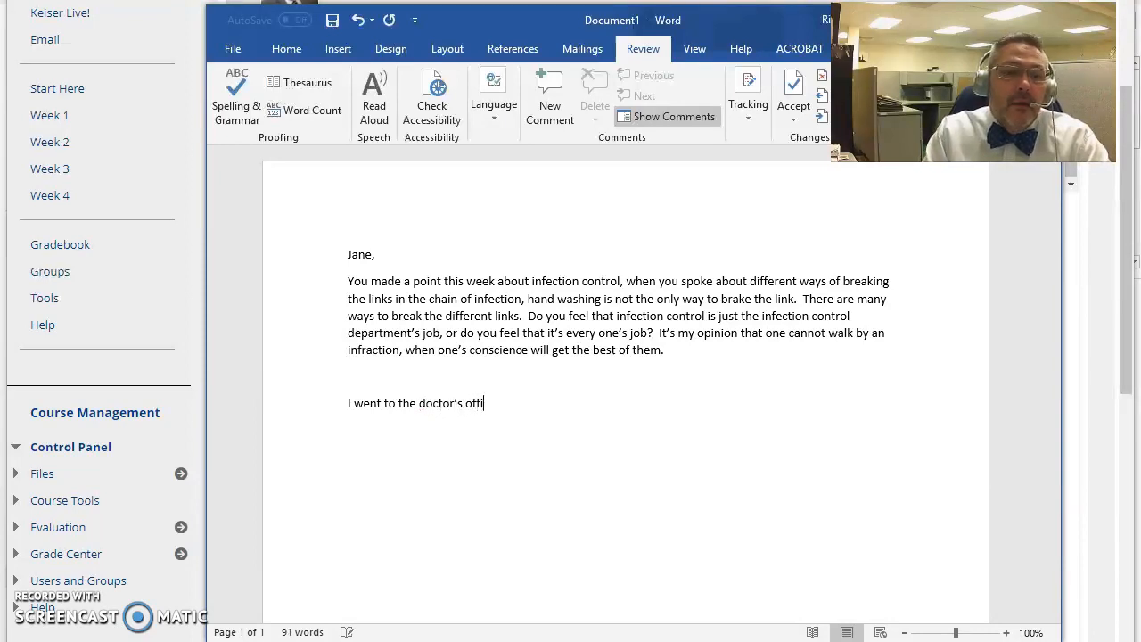
text(ce.  DR.)
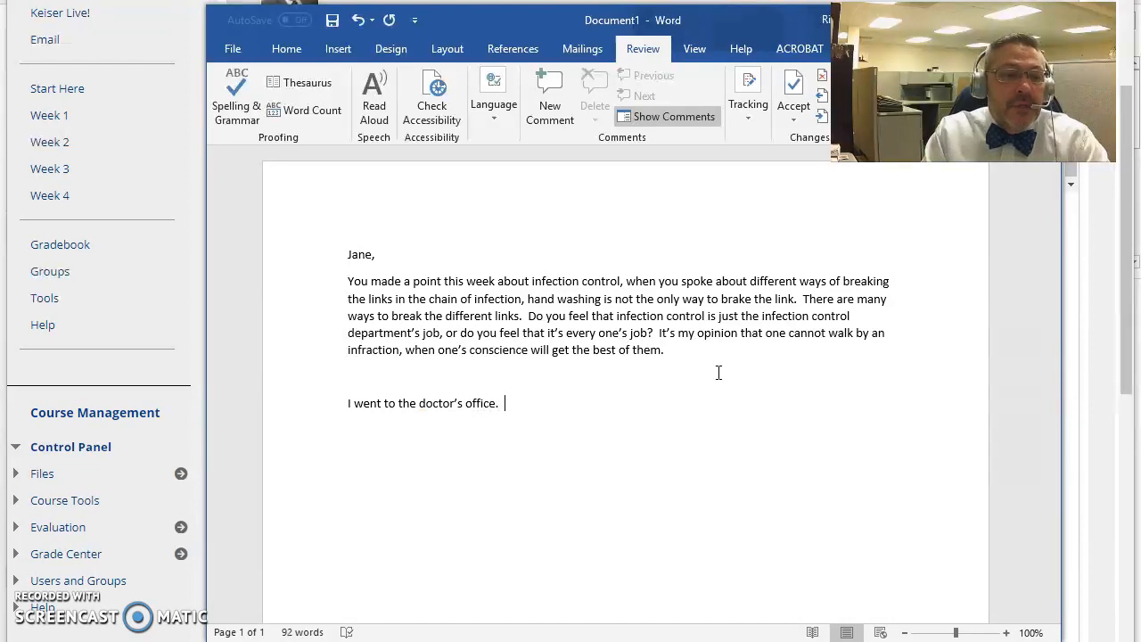
key(BackSpace)
key(BackSpace)
key(BackSpace)
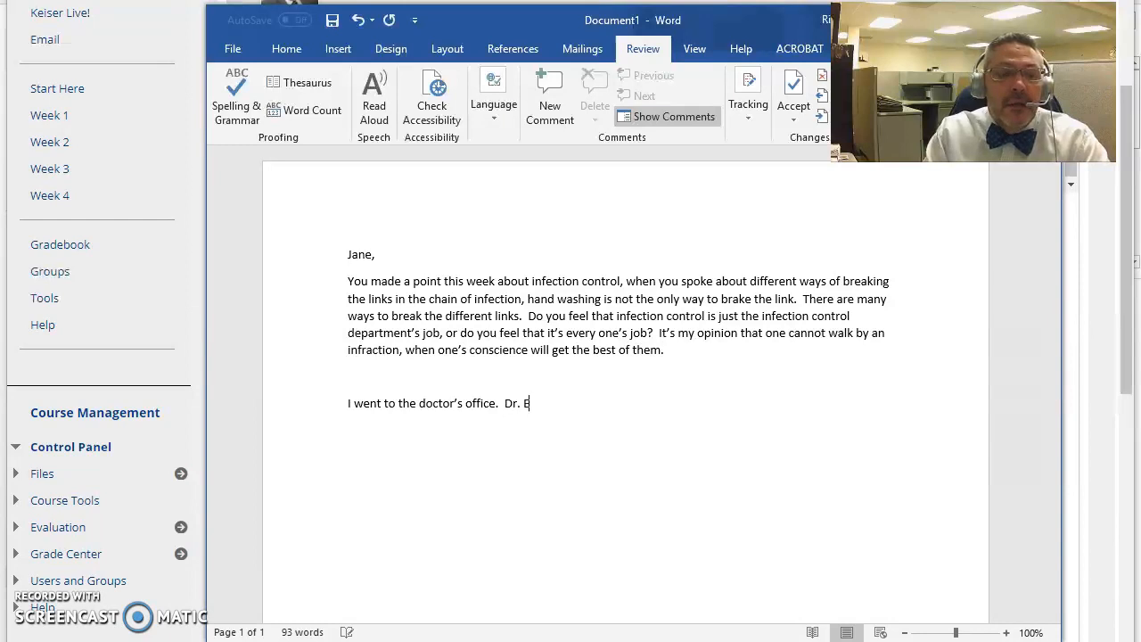
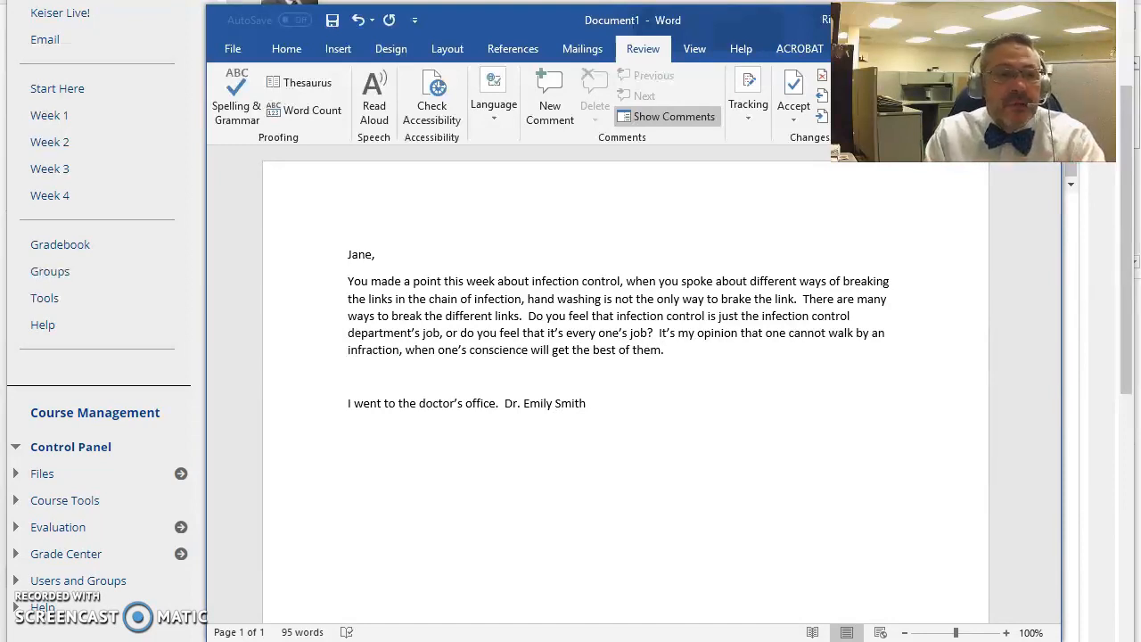
Start a new line below the doctor's name that begins with 'I'.
key(Return)
text(i)
key(BackSpace)
key(BackSpace)
text(I)
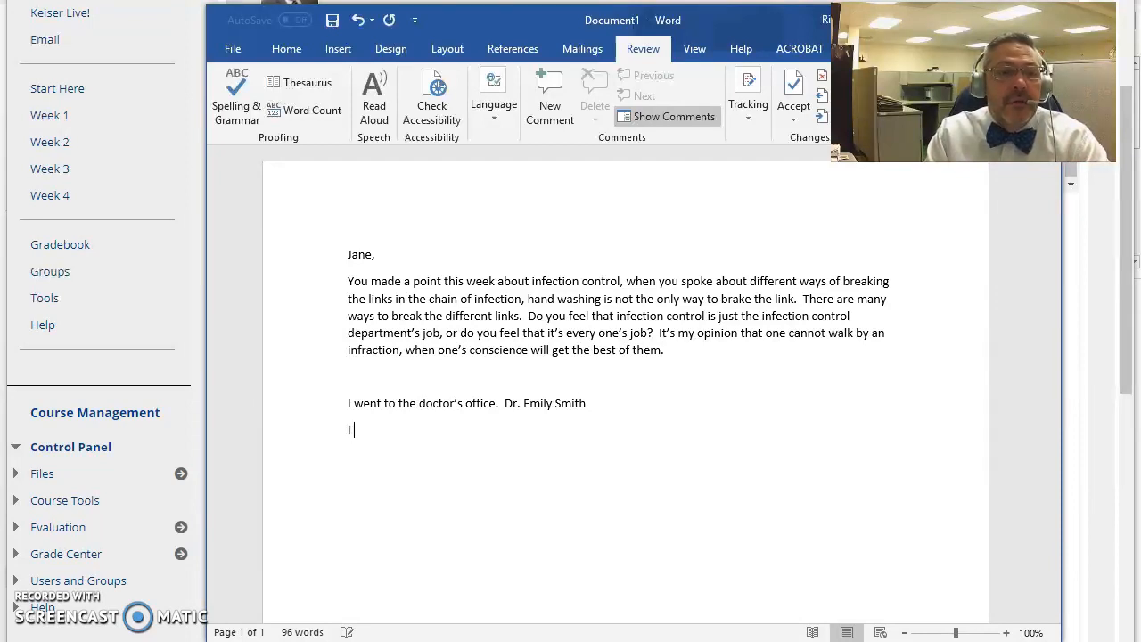
key(BackSpace)
text(i)
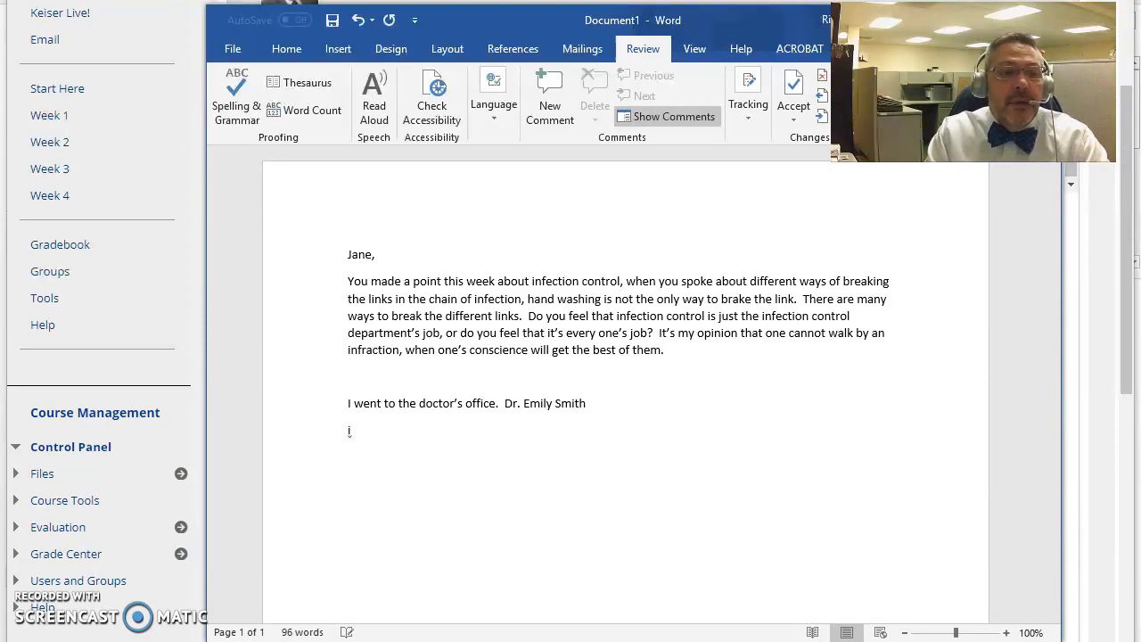
text( I)
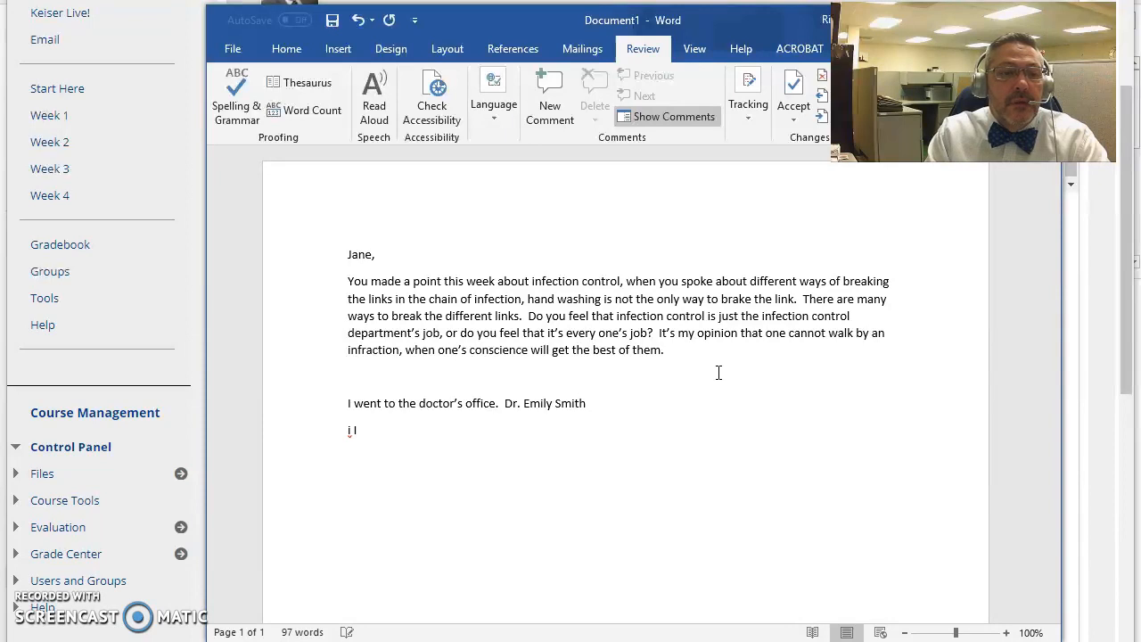